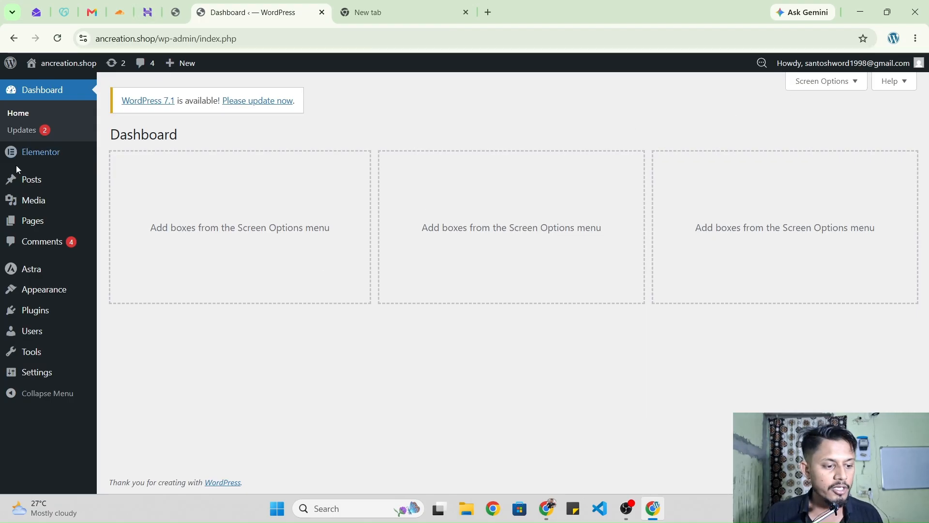
Step: Open the Home page from the list of all pages for editing with Elementor
mouse_move(32, 219)
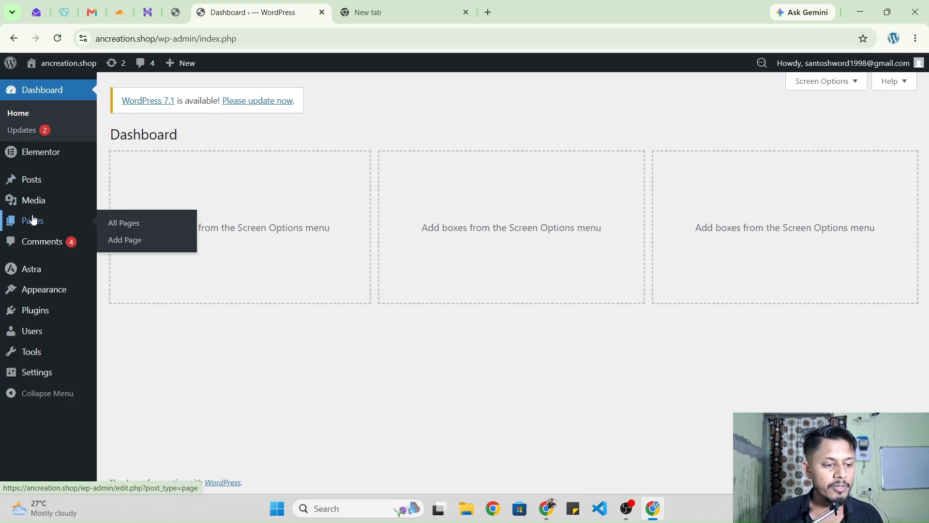
click(132, 223)
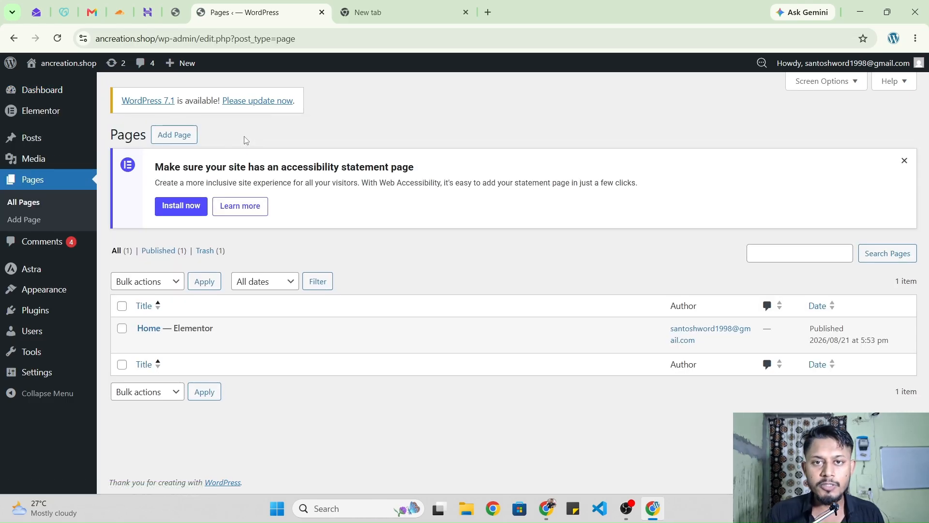
mouse_move(180, 320)
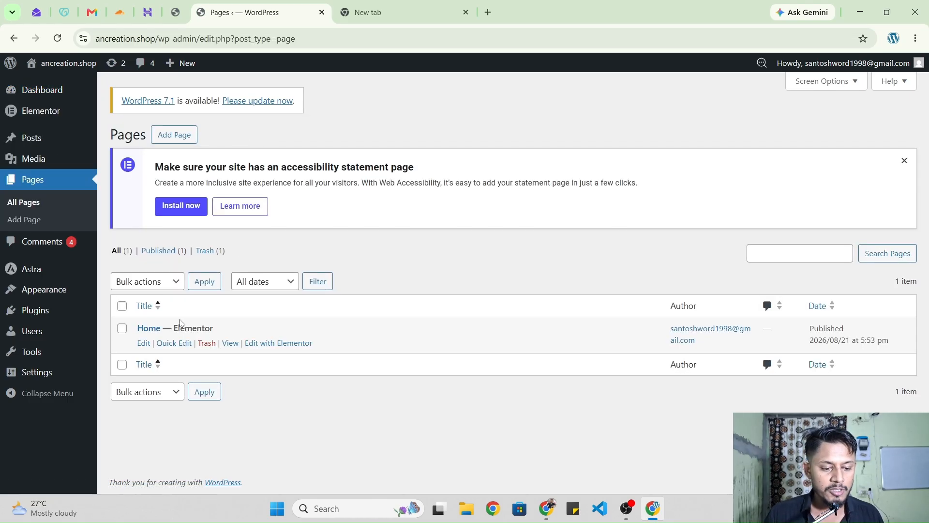
click(266, 348)
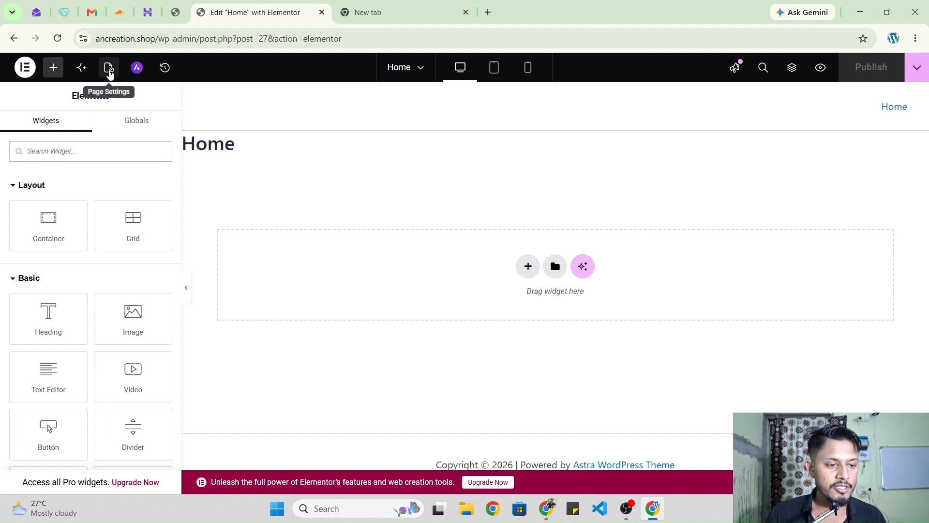
Step: Turn on Hide Title for the Home page and return to the widget list
click(109, 67)
click(145, 432)
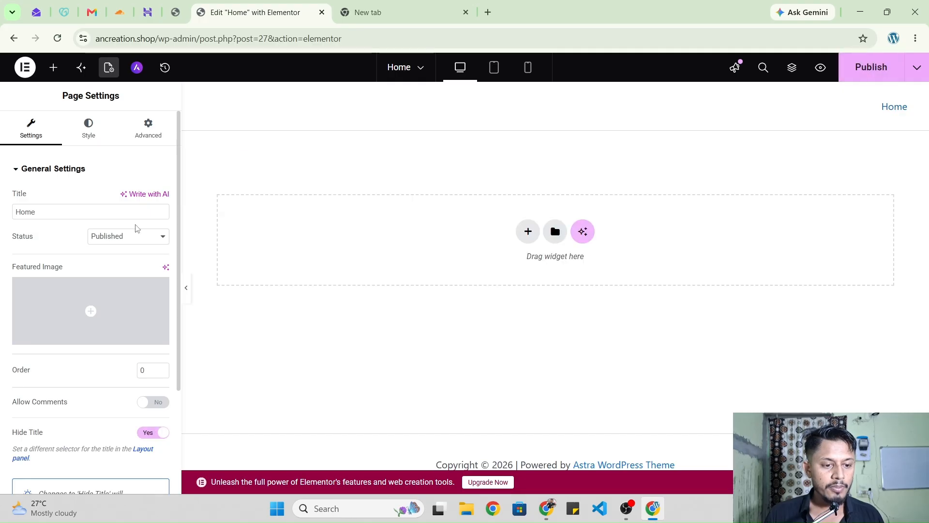
click(53, 67)
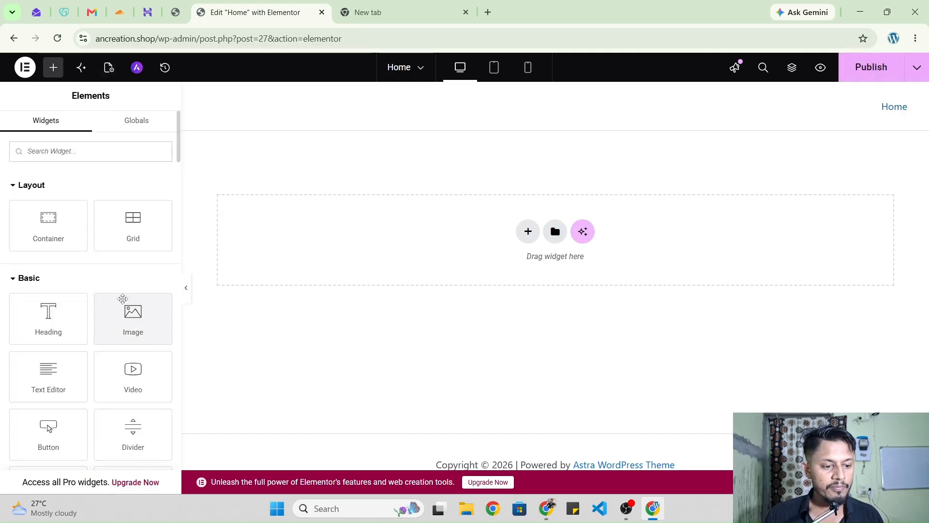
Step: Collapse the Basic, Layout and Pro widget categories to bring up the General widgets
click(44, 279)
click(35, 193)
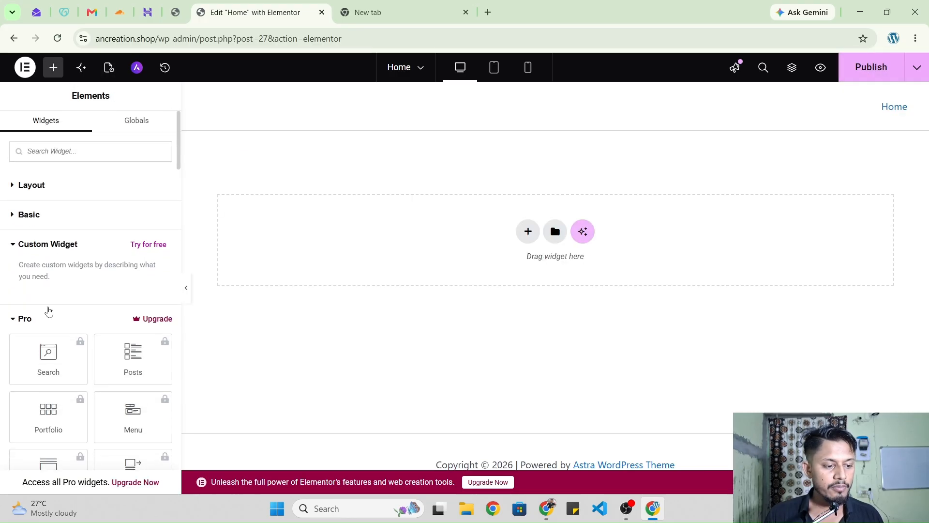
scroll(41, 320, down, 3)
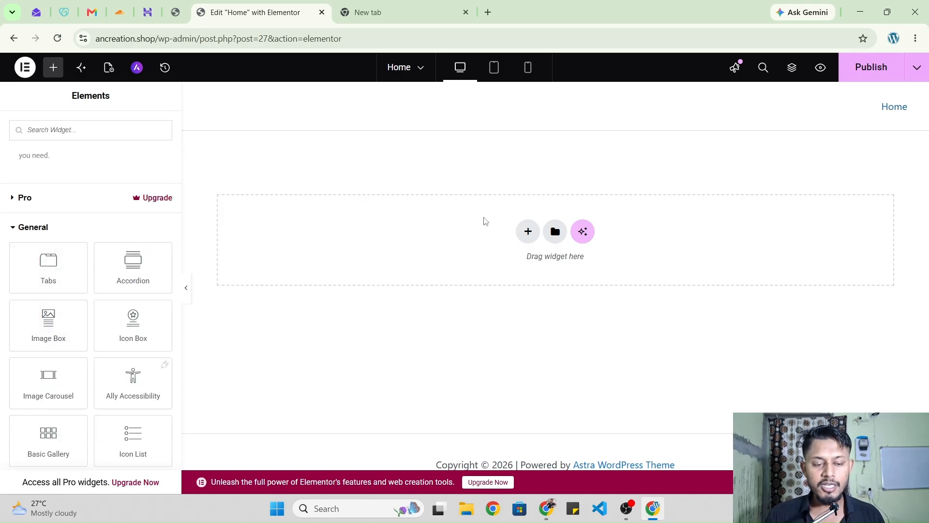
Step: Add a Flexbox container with two equal side-by-side columns to the page
click(527, 232)
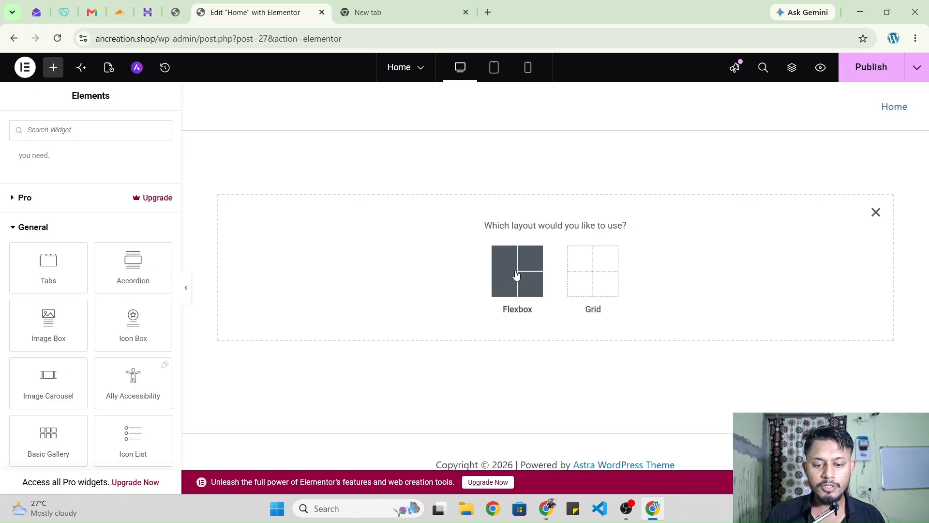
click(520, 271)
click(522, 258)
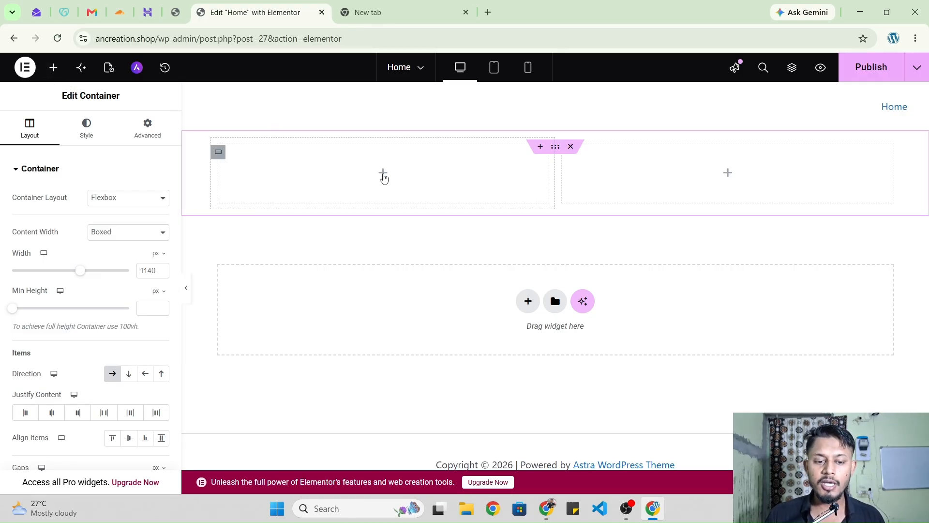
Step: Place an Image Box widget in the first column of the container
click(382, 174)
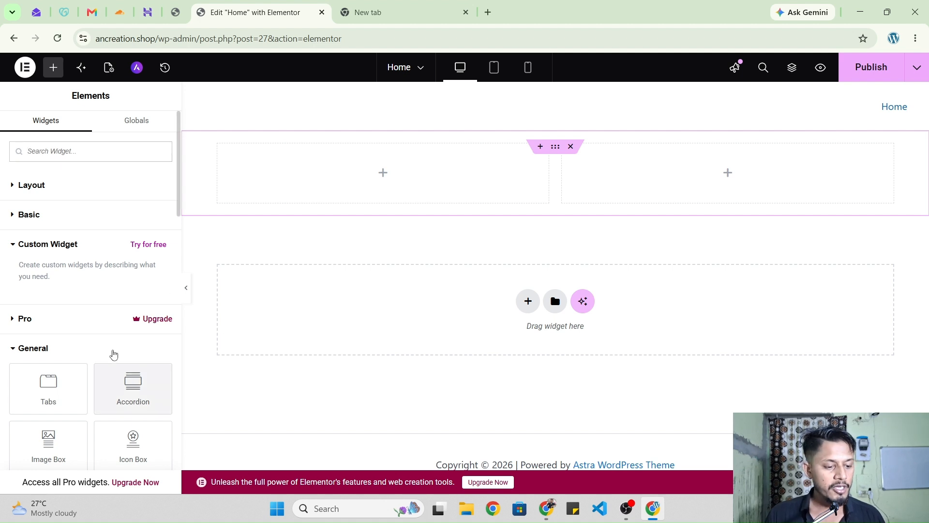
scroll(114, 353, down, 3)
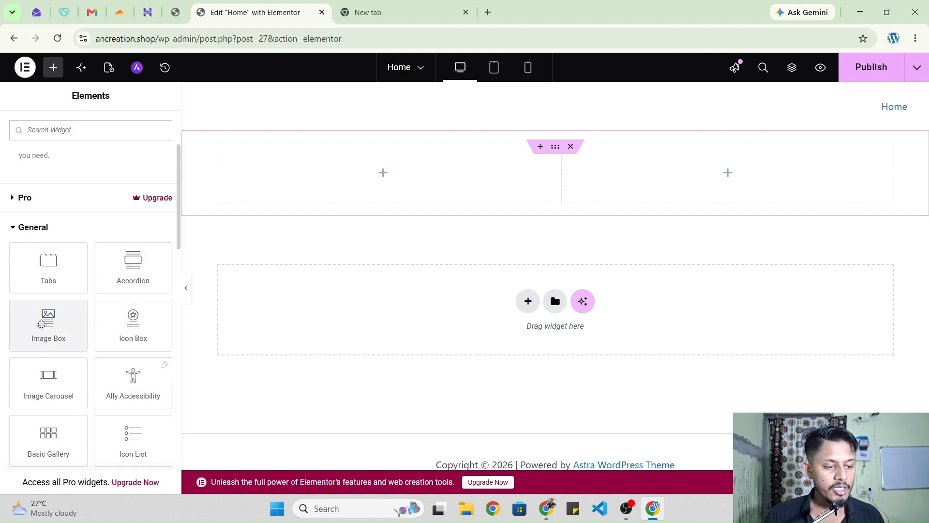
drag(41, 324, 380, 190)
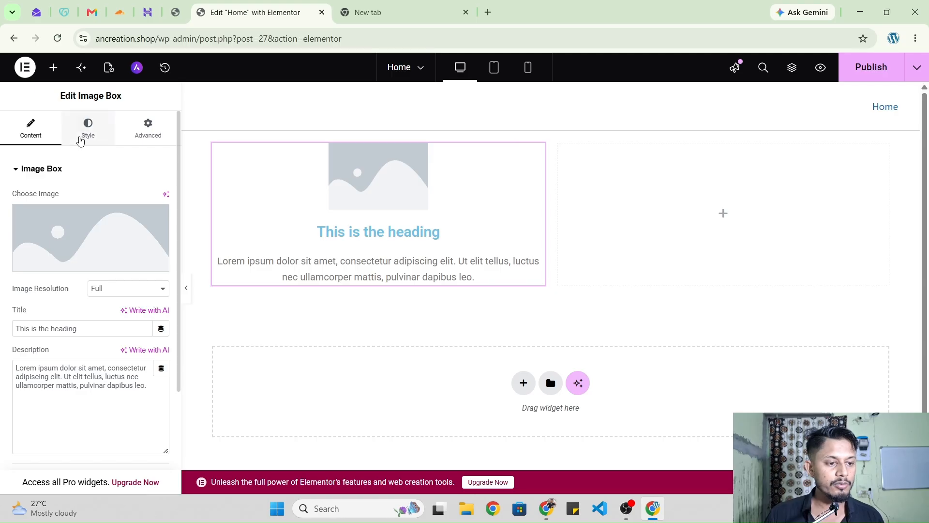
drag(50, 95, 131, 97)
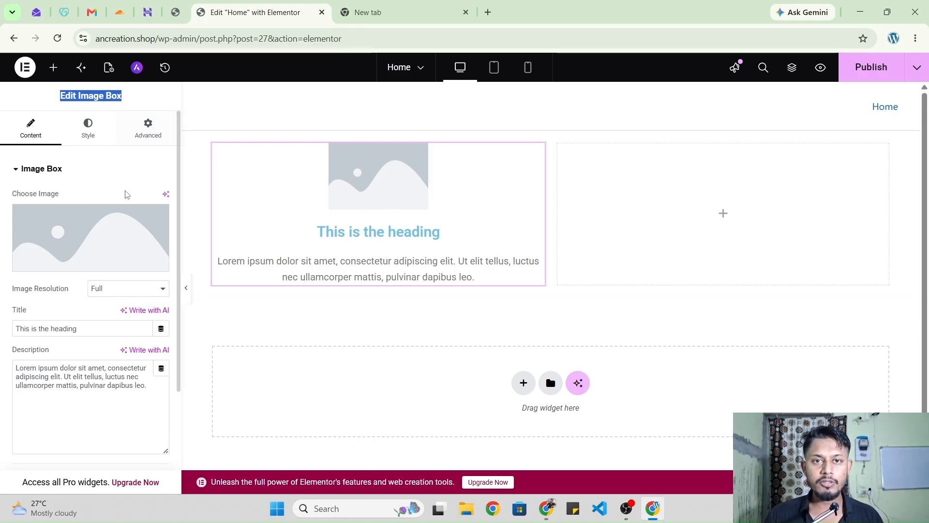
Step: Open the file upload view for choosing the Image Box's image
mouse_move(91, 230)
click(94, 265)
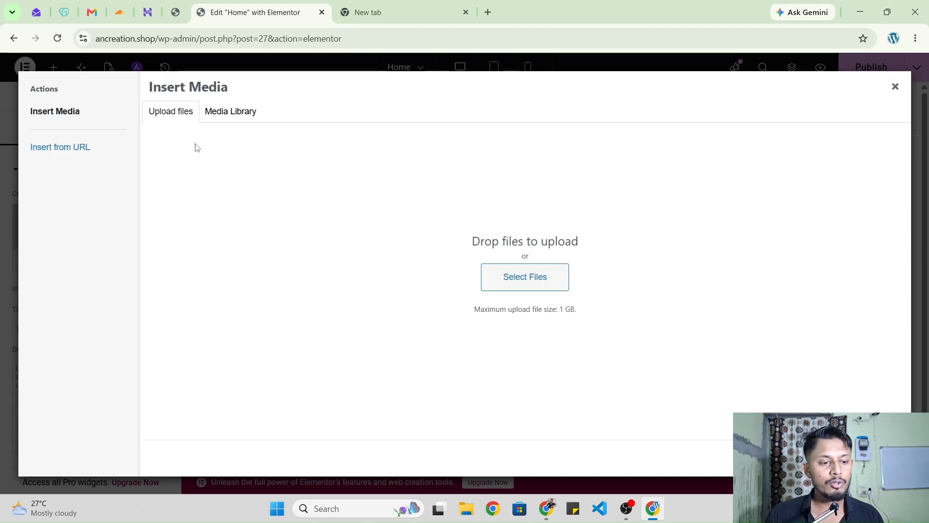
click(225, 116)
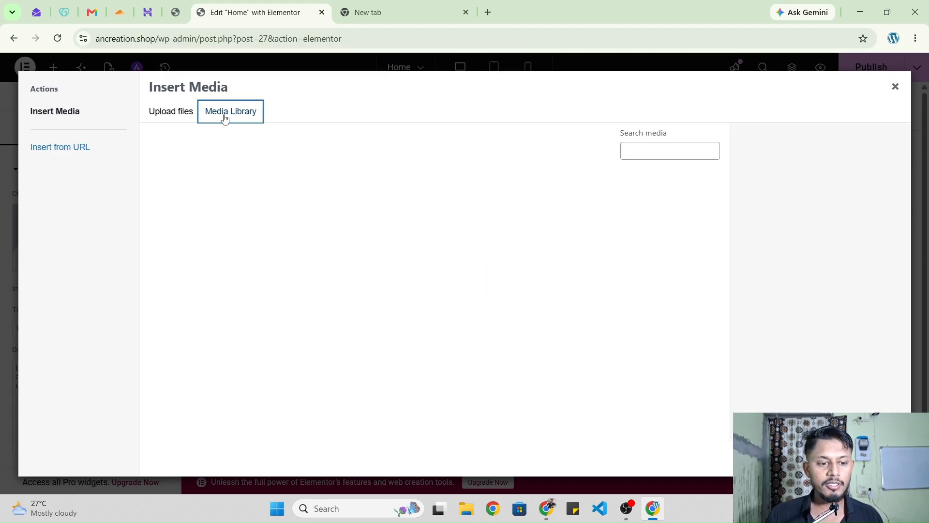
click(176, 117)
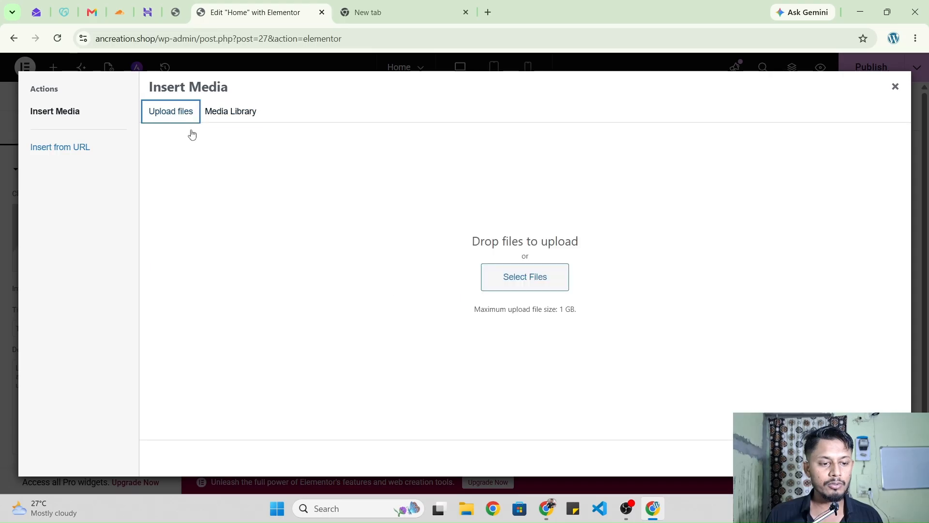
Step: Try to upload the AnyDesk file from the Downloads folder
click(493, 284)
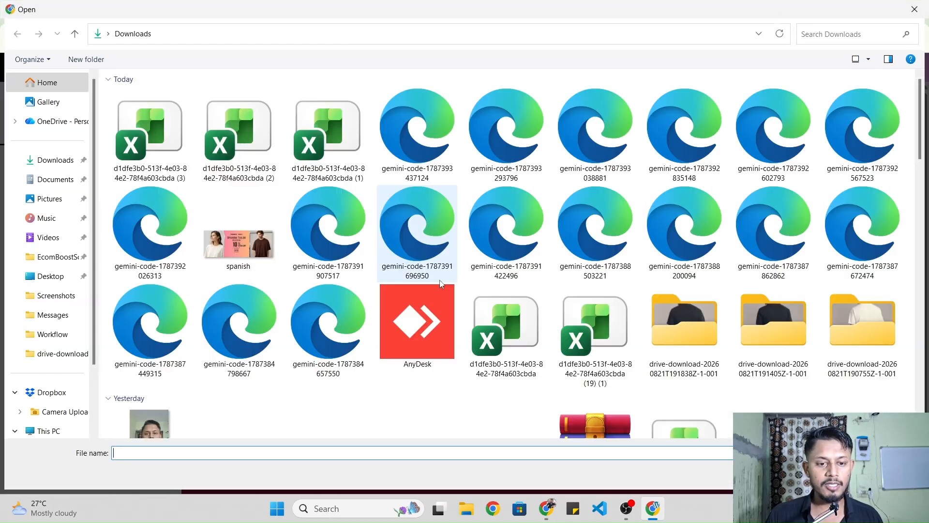
scroll(434, 274, down, 3)
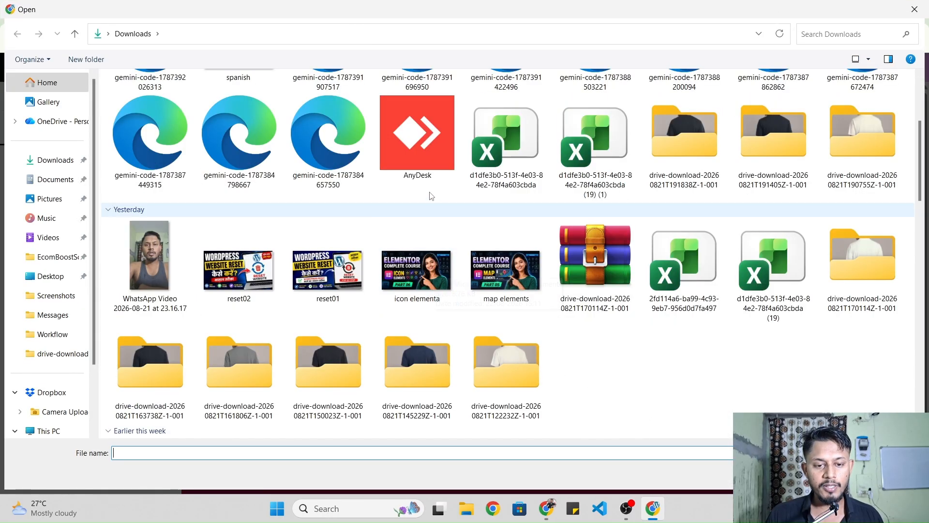
click(422, 145)
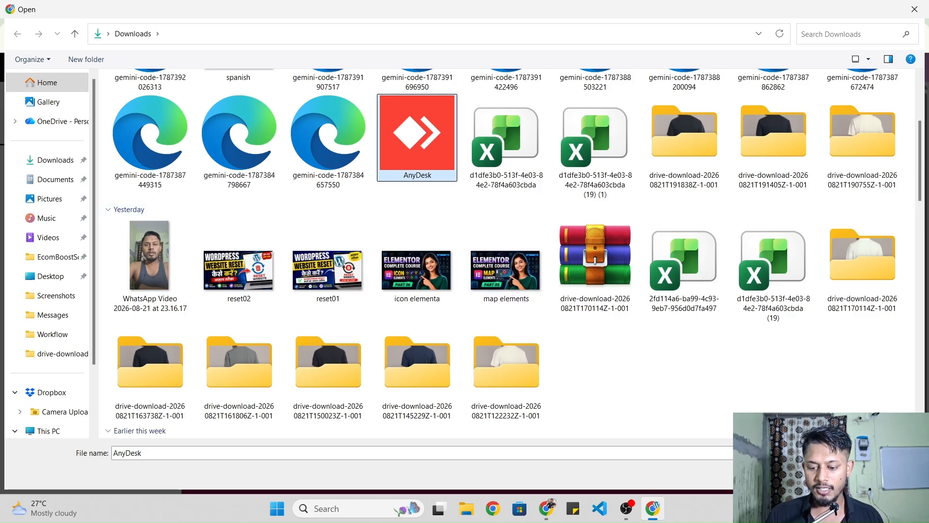
key(Return)
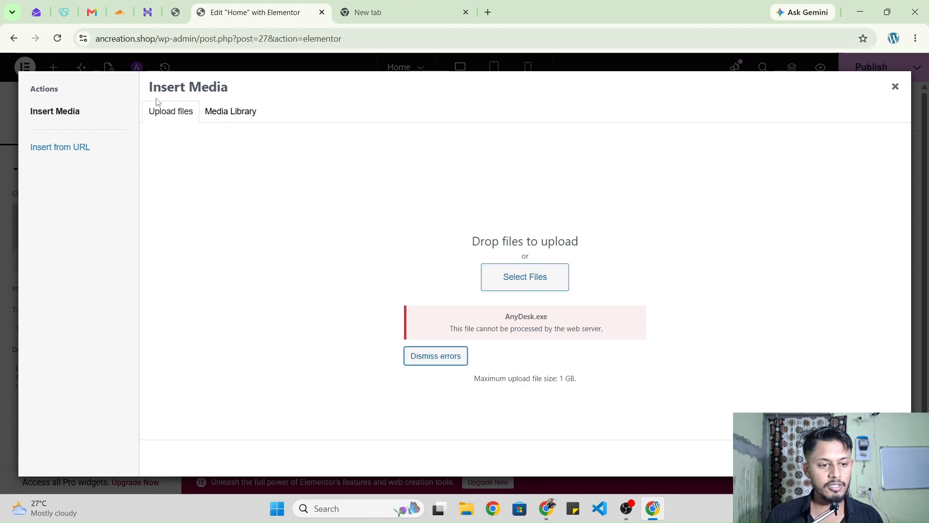
Step: Upload the elementor image from Downloads, insert it into the Image Box and dismiss the image optimization tip
click(524, 275)
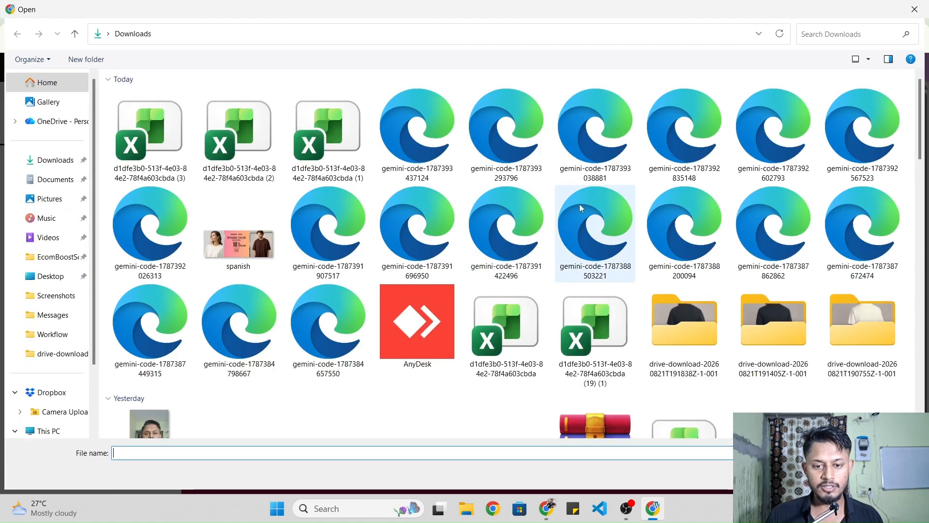
scroll(660, 227, down, 10)
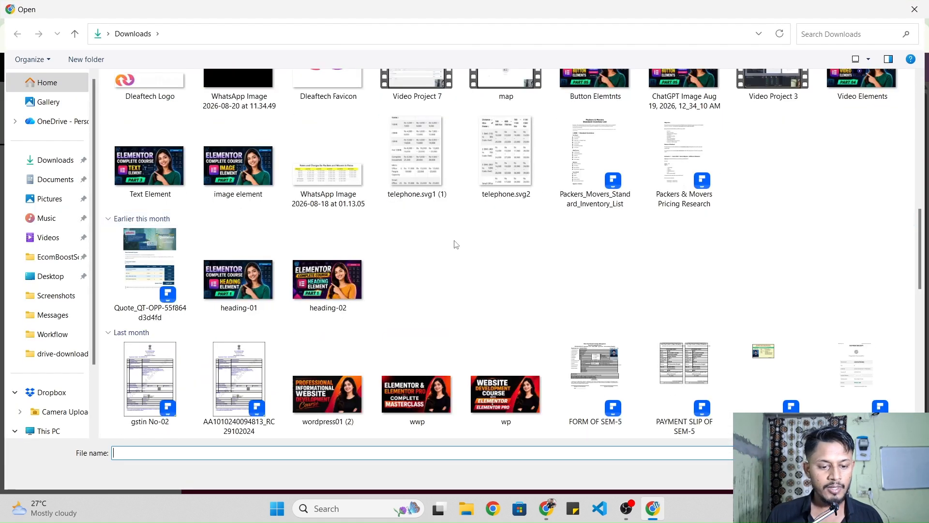
scroll(406, 233, down, 3)
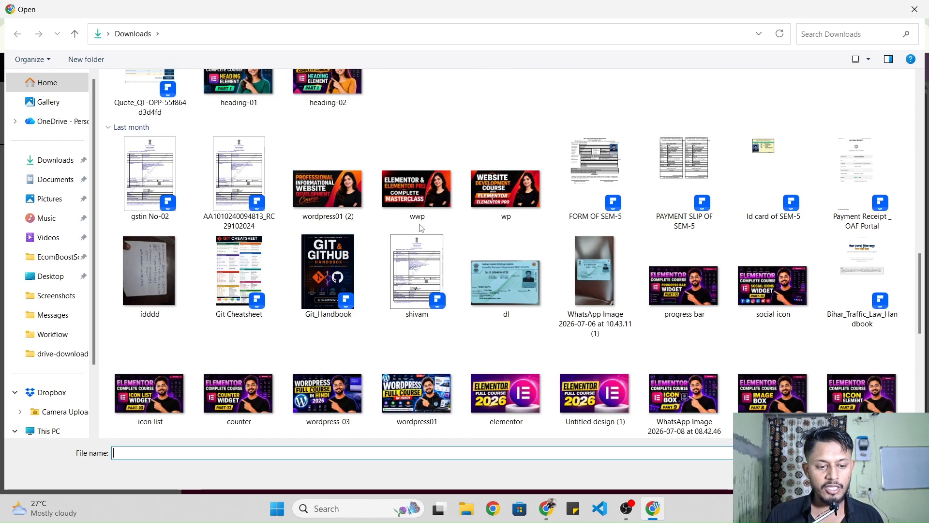
scroll(421, 228, down, 3)
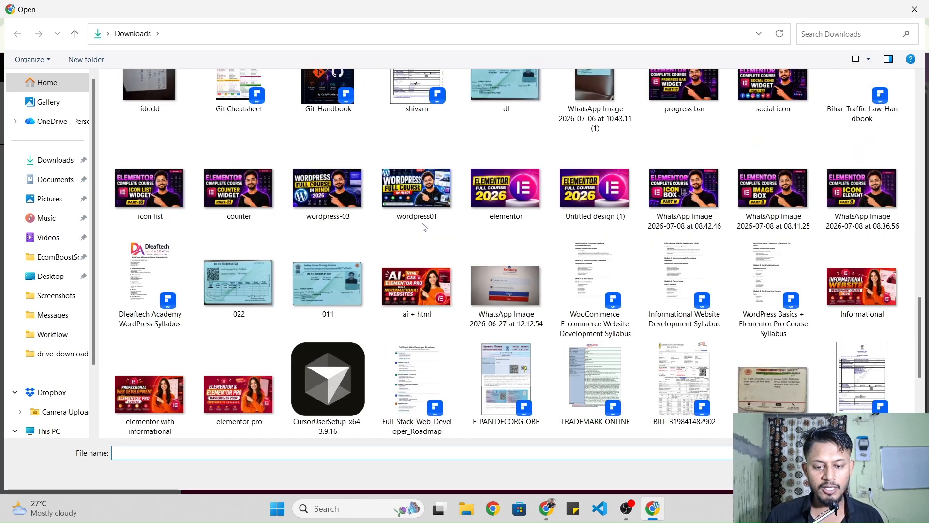
click(500, 206)
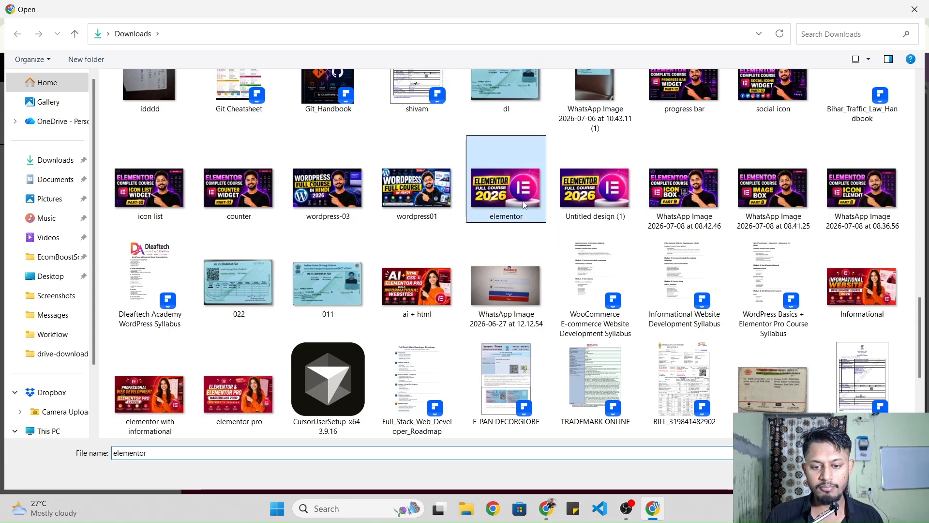
double_click(500, 206)
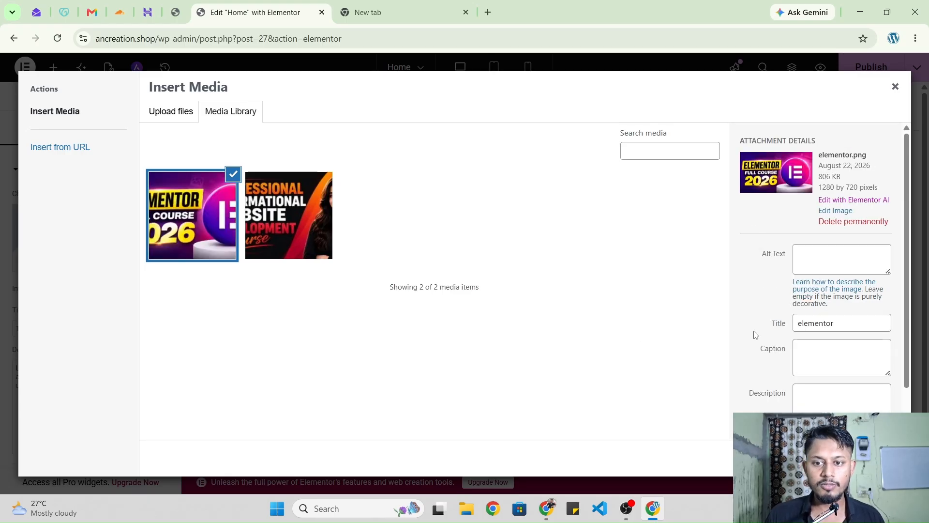
click(871, 458)
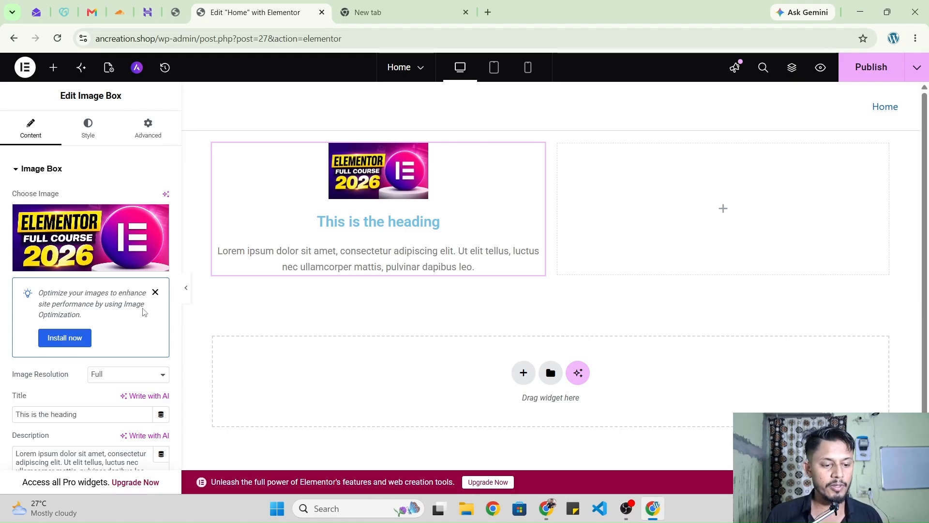
click(154, 293)
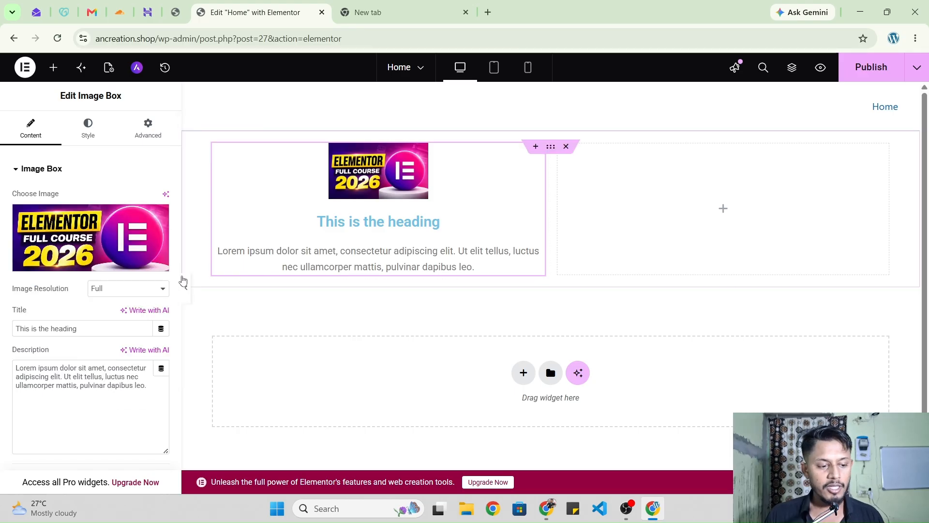
Step: Try the Large - 1024 x 1024 and 1536x1536 image resolutions for the Image Box and return the setting to Full
click(122, 293)
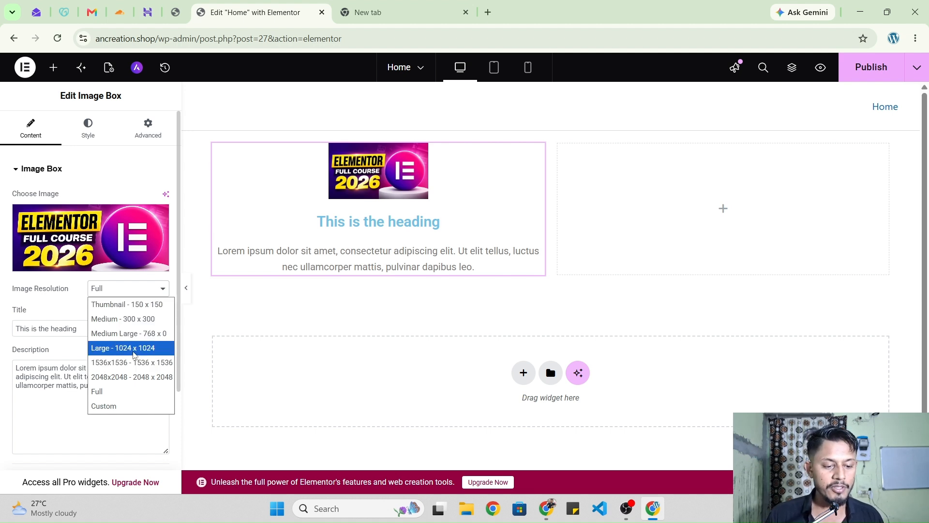
click(134, 349)
click(127, 290)
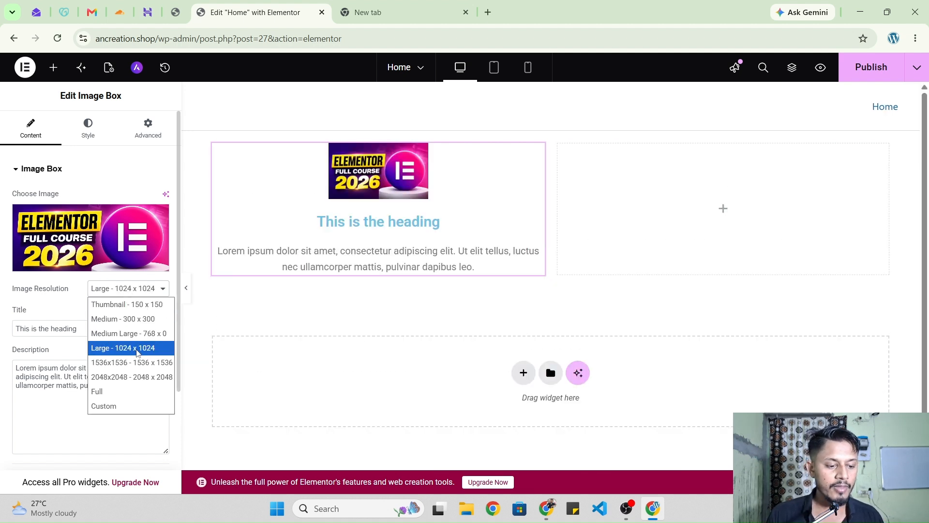
click(137, 348)
click(133, 292)
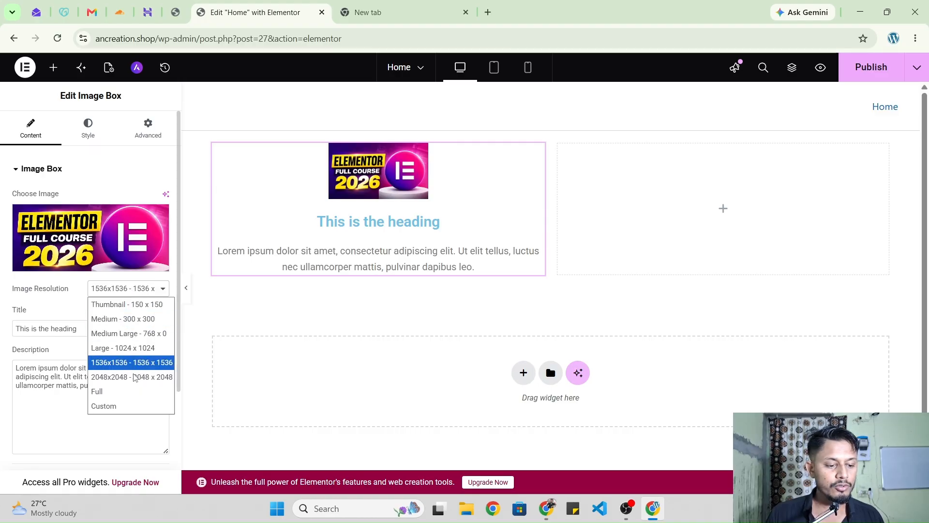
click(142, 393)
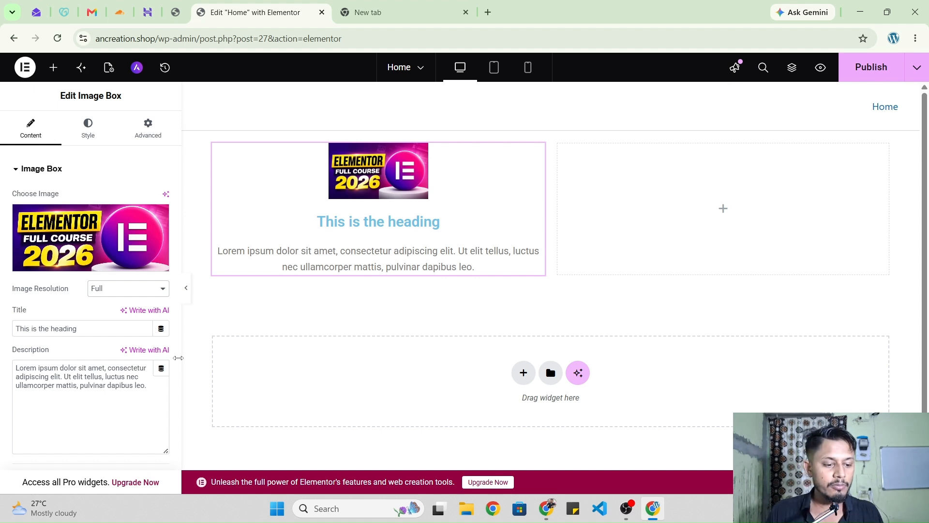
Step: Replace the Image Box's title with a person's first name
triple_click(41, 332)
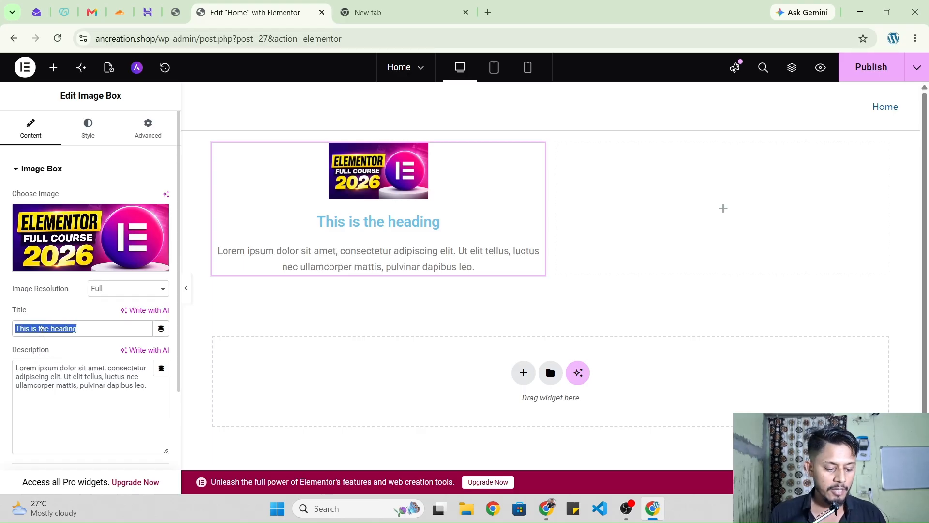
text(santosh)
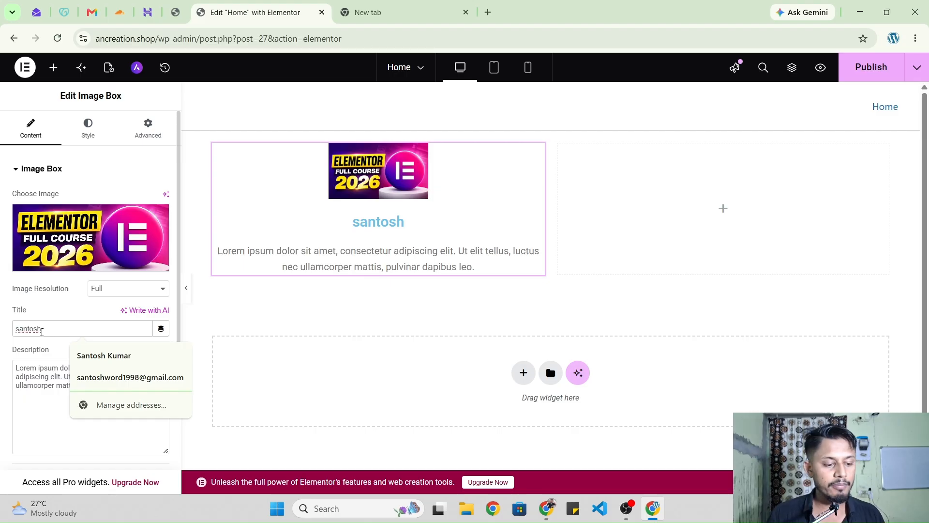
Step: Enter the address ecomboostsolutions.online in the New tab browser tab and copy it for the Image Box's link
double_click(26, 386)
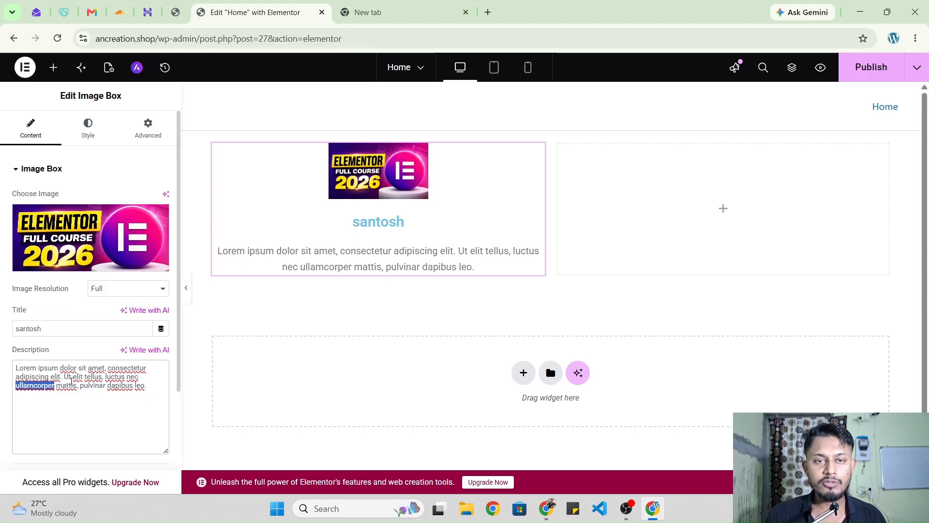
scroll(75, 374, down, 3)
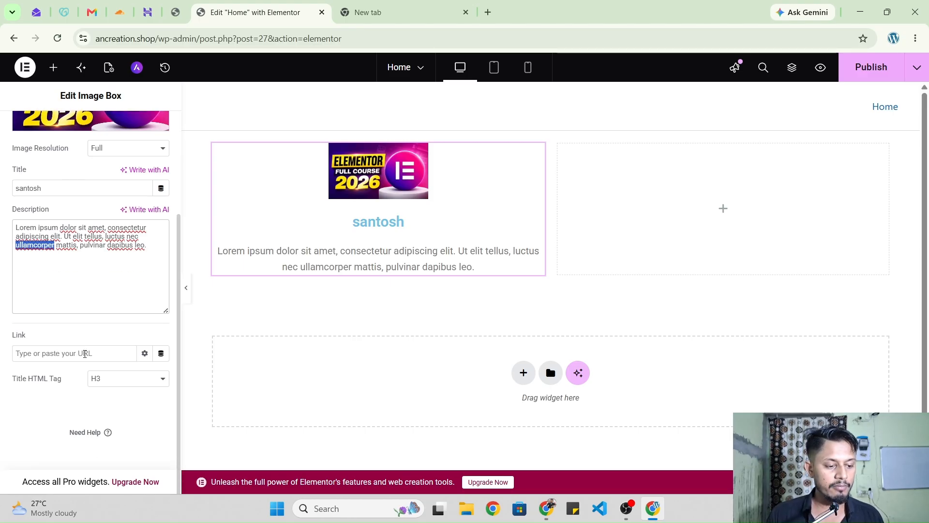
drag(31, 335, 8, 334)
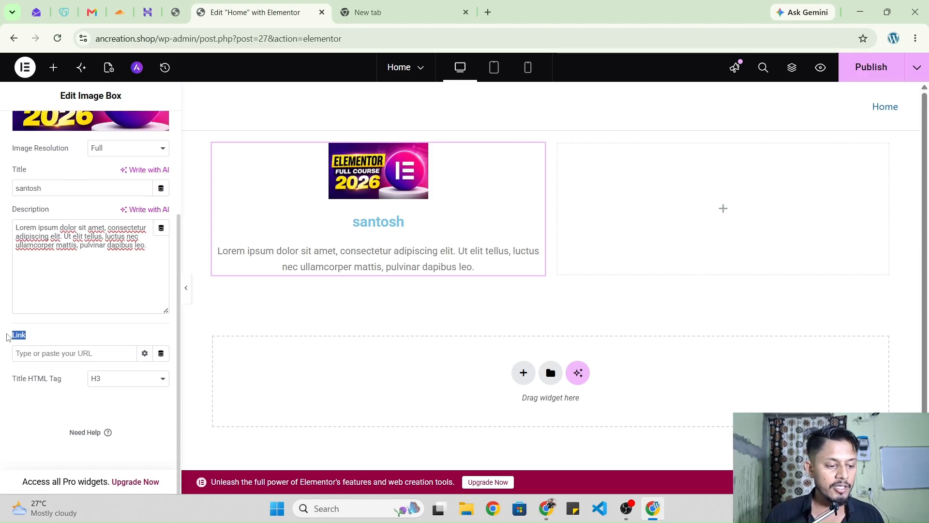
click(85, 349)
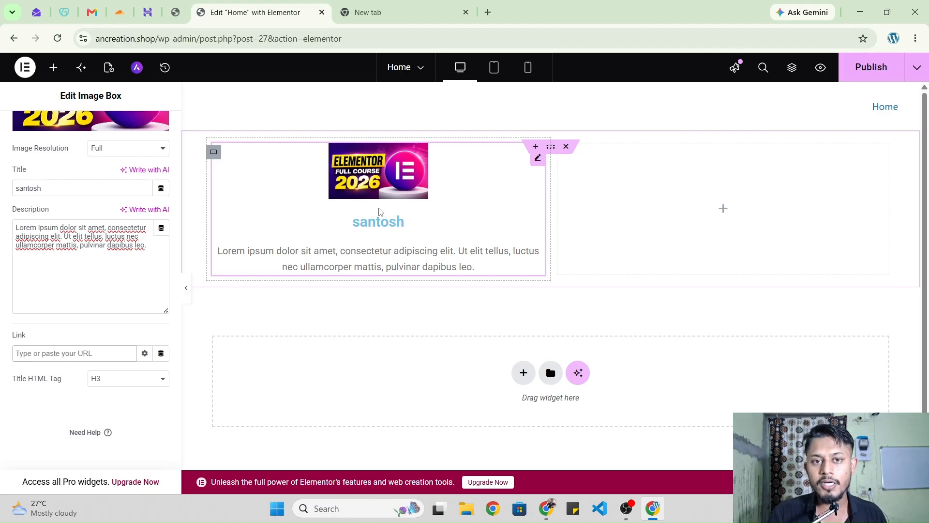
click(395, 5)
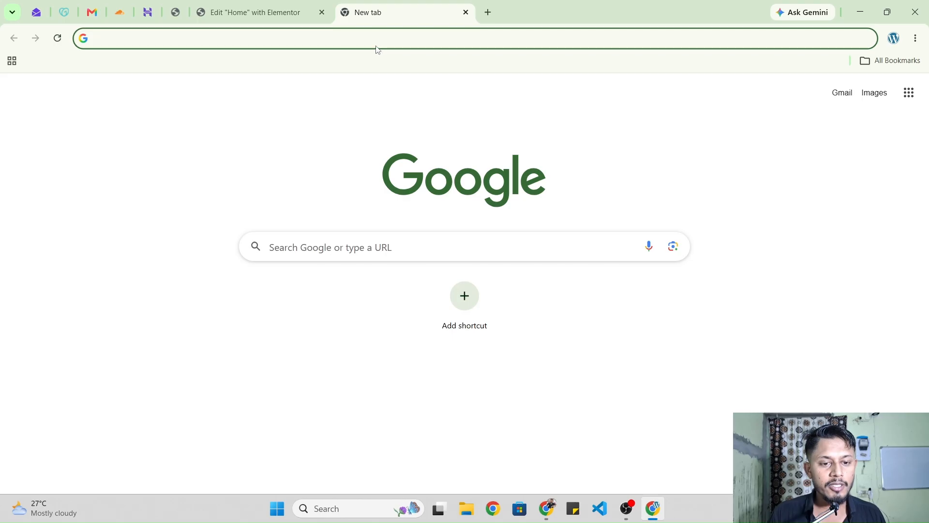
text(ecomboostsolutions.online)
double_click(360, 39)
key(ctrl+c)
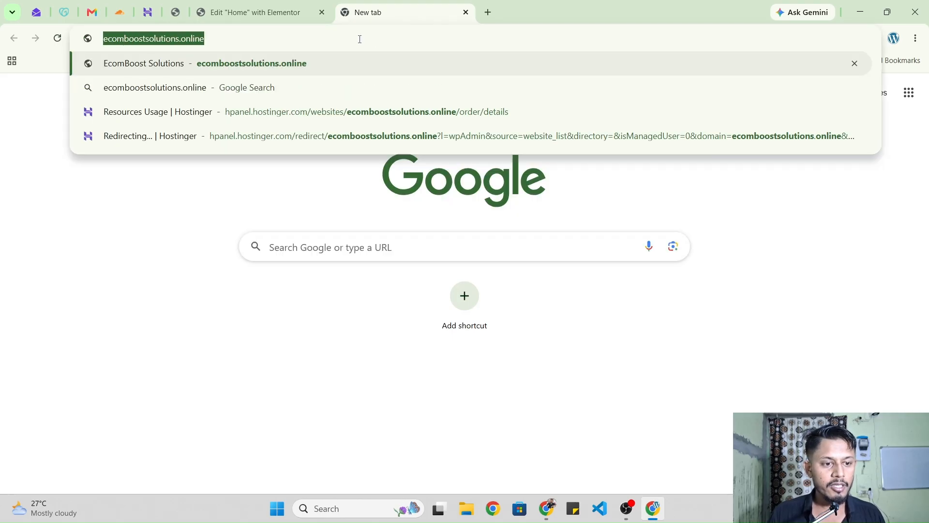
click(286, 4)
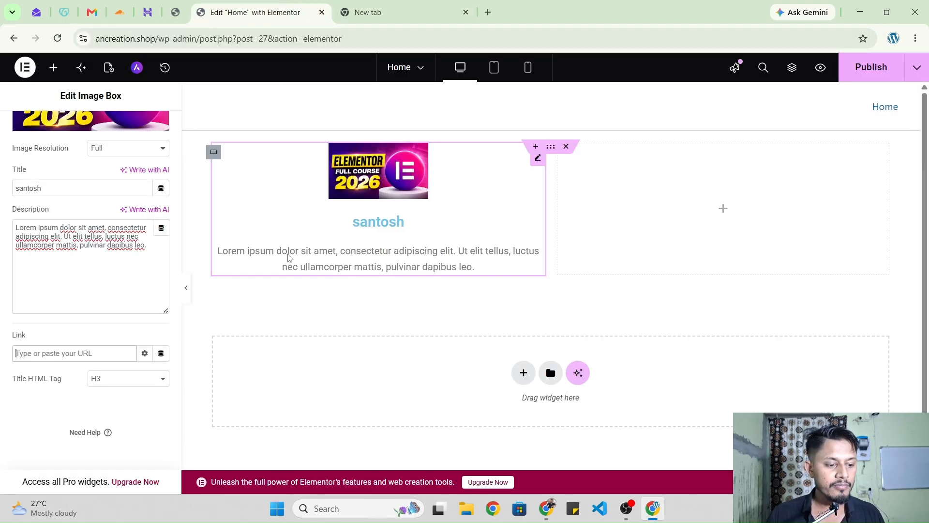
click(89, 355)
key(ctrl+v)
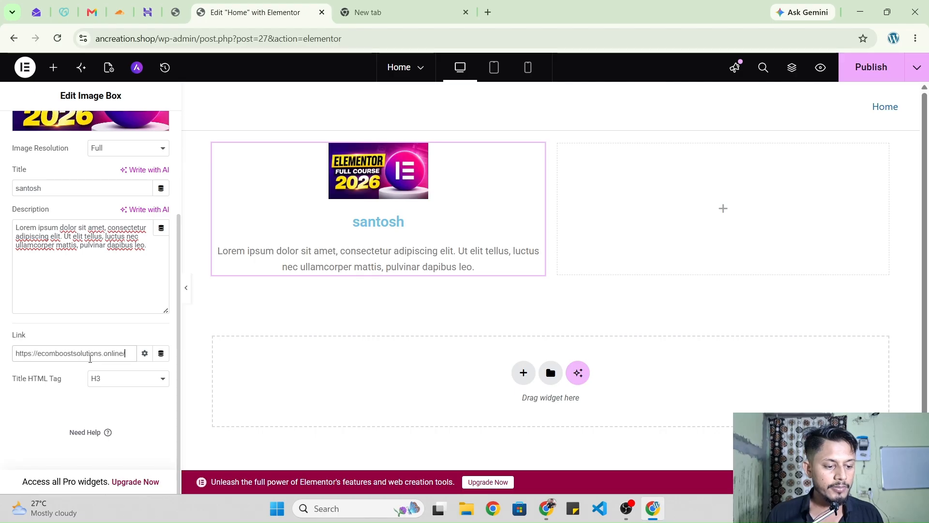
click(106, 390)
click(113, 411)
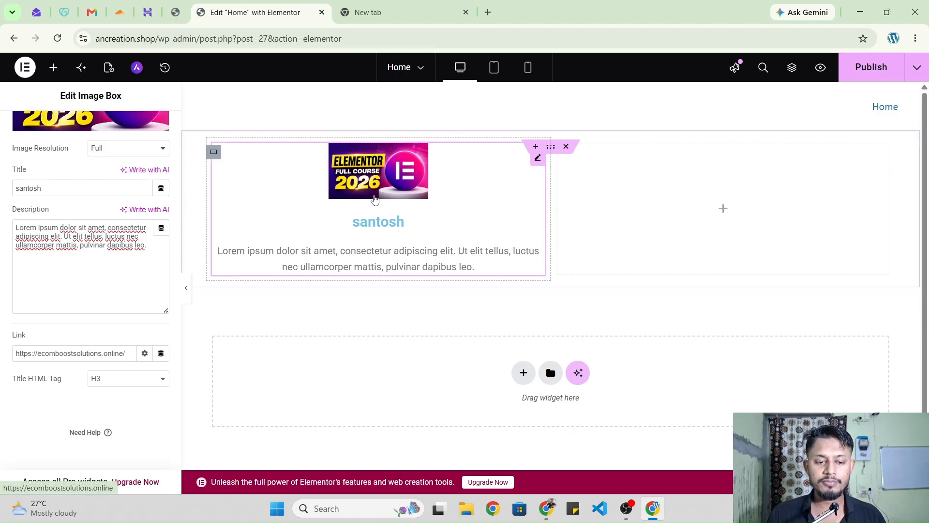
click(844, 69)
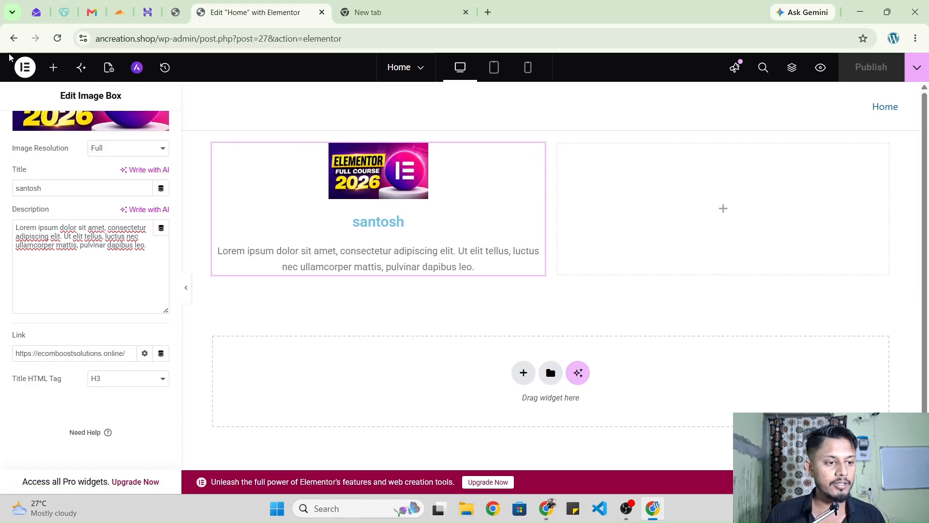
Step: Try the Left and Right image positions in the Image Box's style settings and return the position to Top
scroll(82, 193, up, 3)
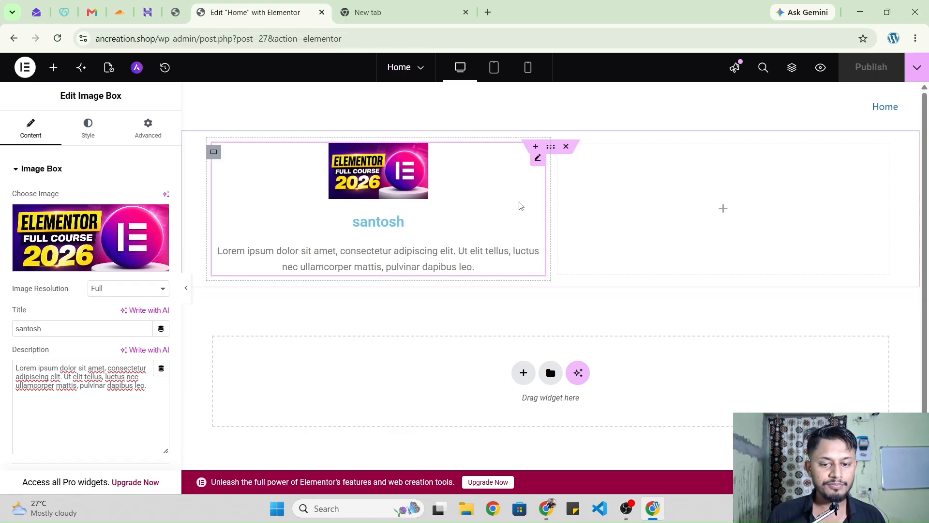
click(99, 128)
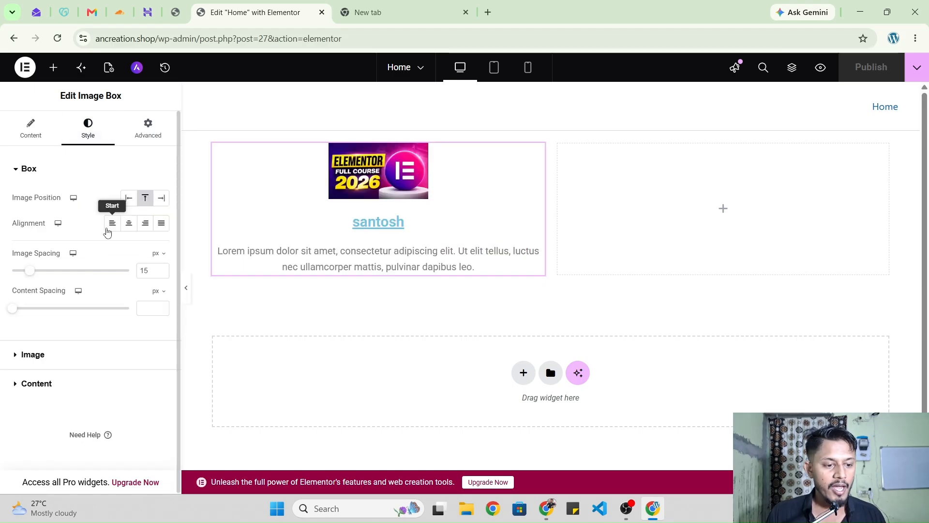
drag(9, 202, 61, 203)
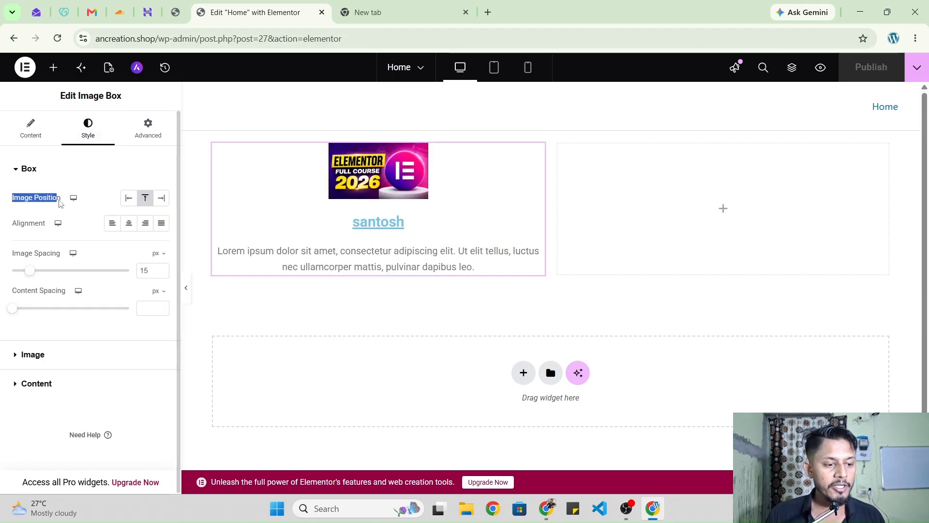
click(132, 203)
click(132, 205)
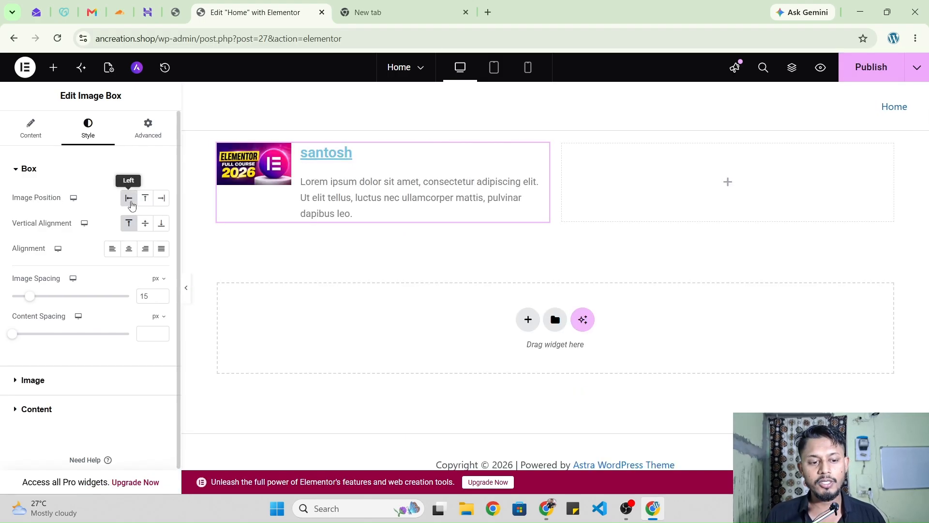
click(162, 202)
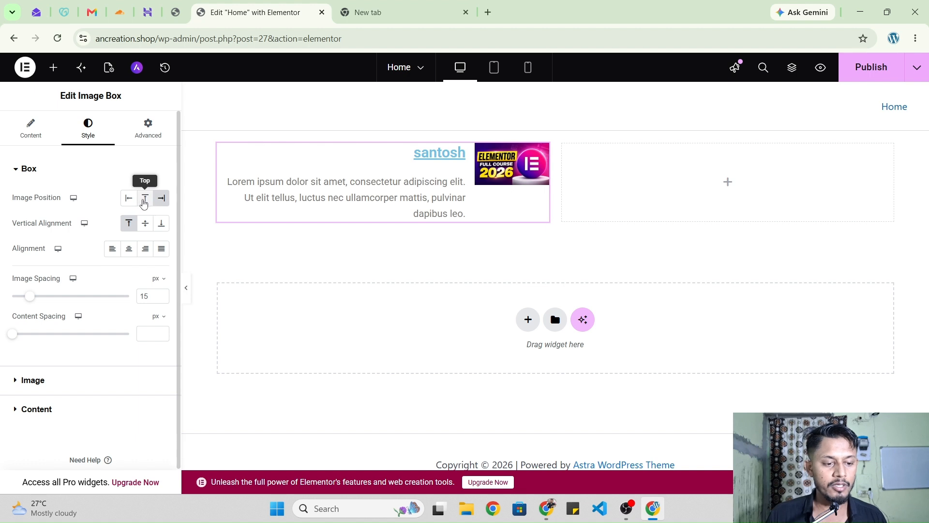
click(145, 199)
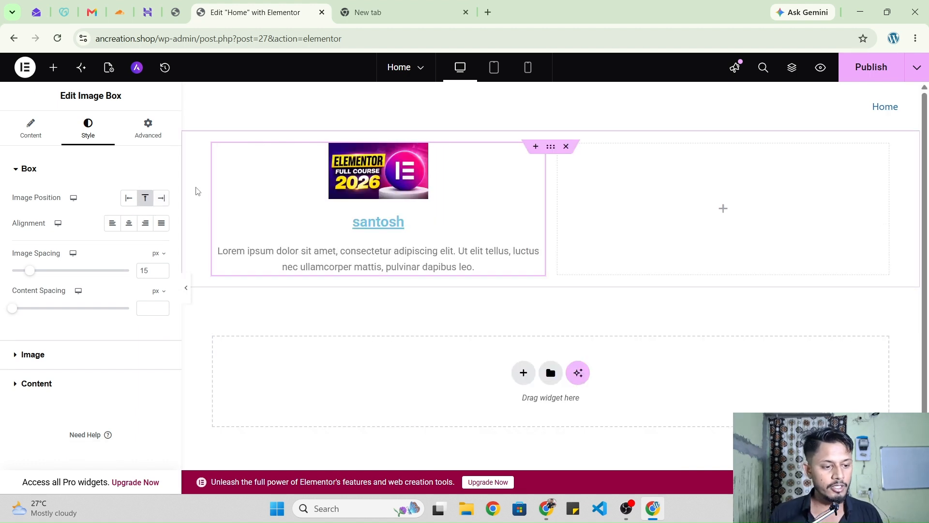
Step: Try start and end alignment before settling on Center for the Image Box, and set its image spacing to 25 px
click(119, 227)
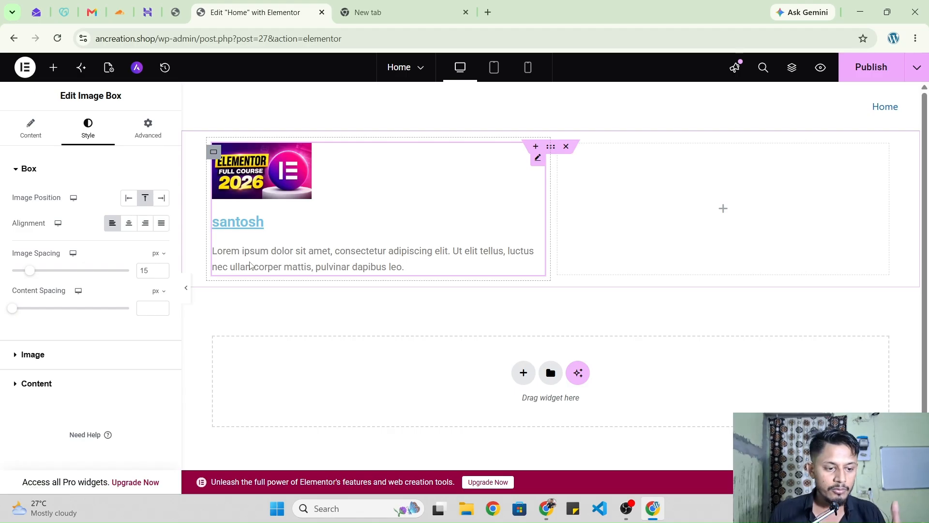
click(129, 223)
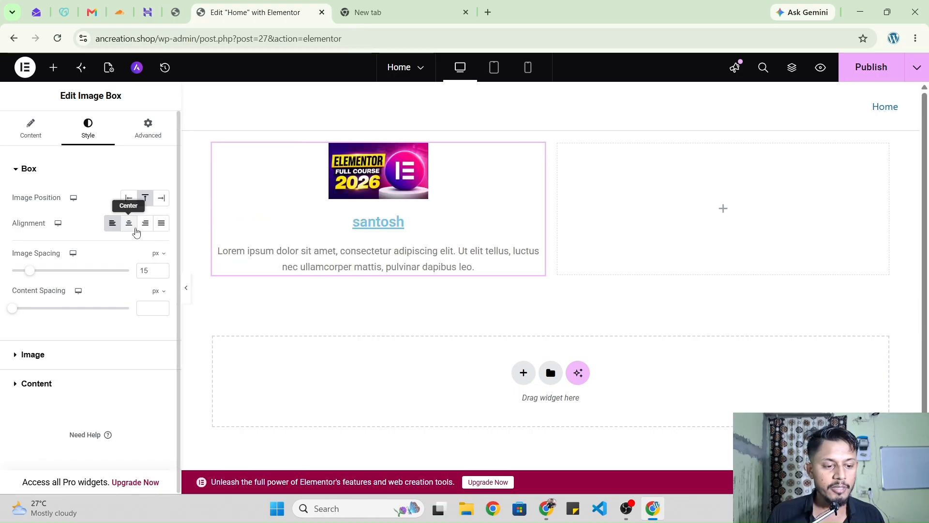
click(146, 227)
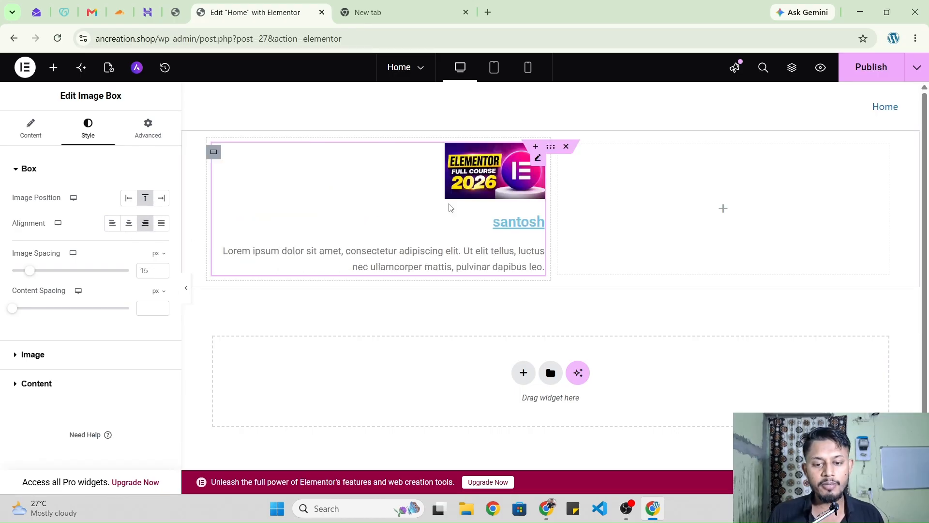
click(130, 223)
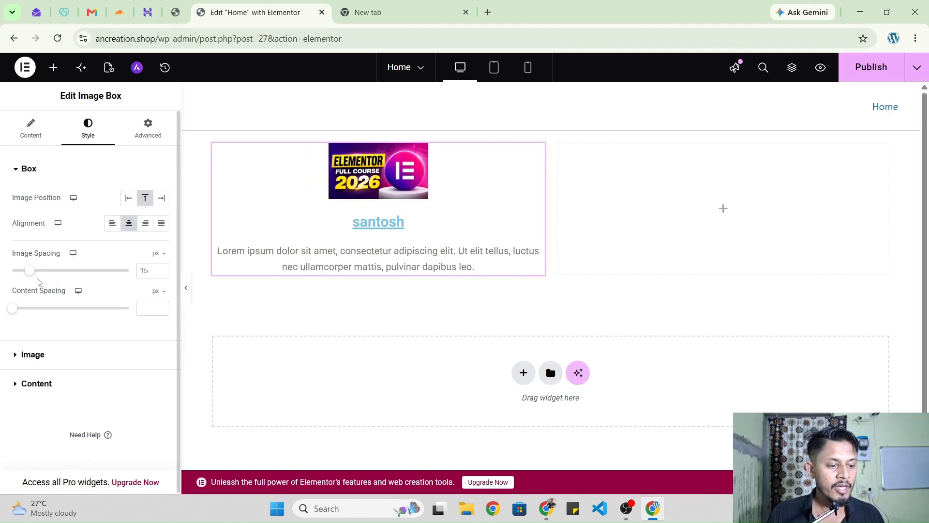
drag(31, 273, 96, 288)
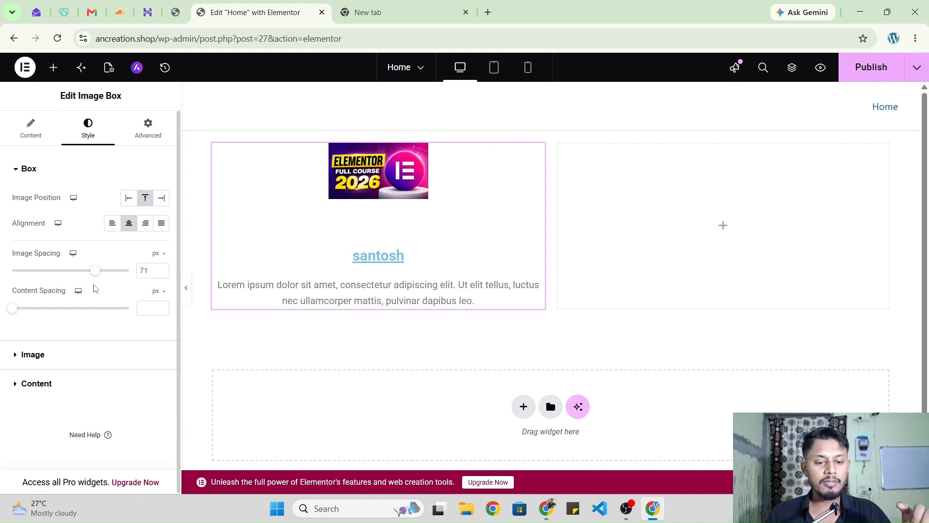
drag(92, 272, 41, 276)
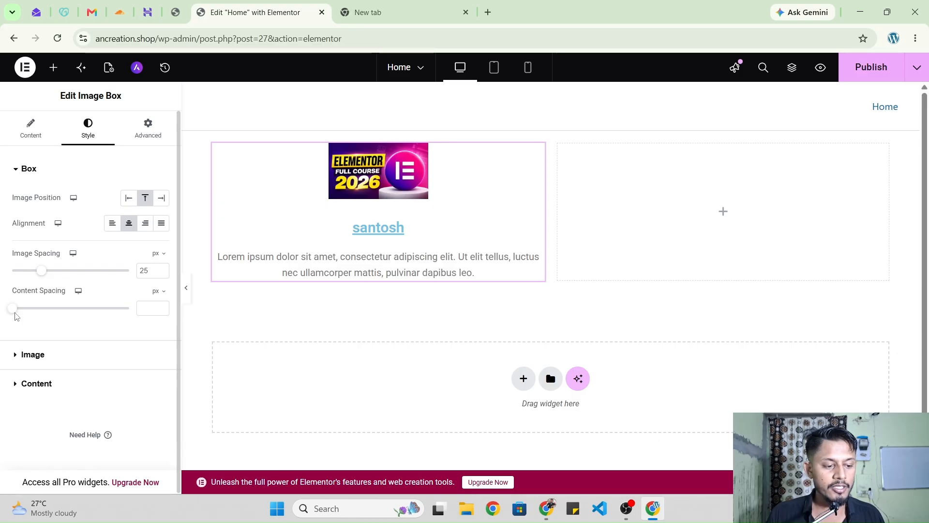
Step: Try content spacings of 9, 15 and 25 px for the Image Box and clear the value again
mouse_move(9, 310)
mouse_down()
mouse_move(78, 315)
mouse_move(28, 312)
mouse_up()
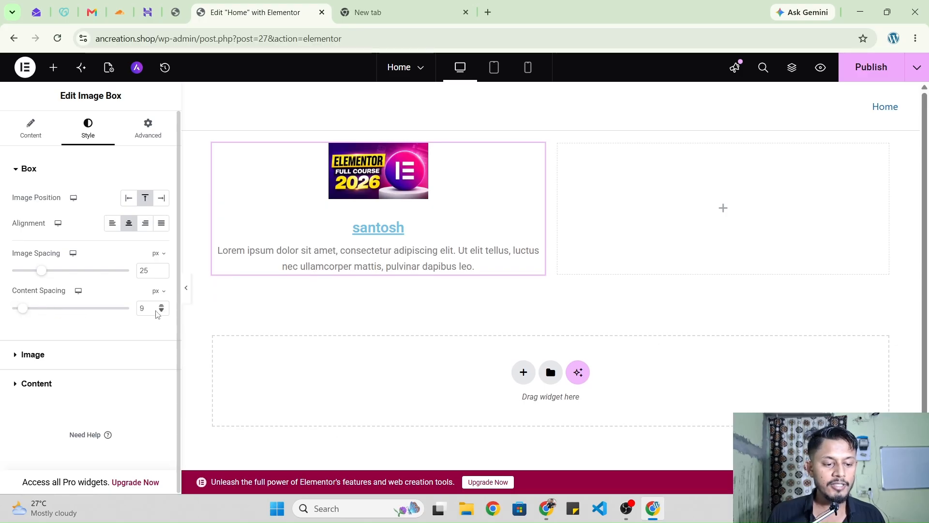
key(BackSpace)
text(15)
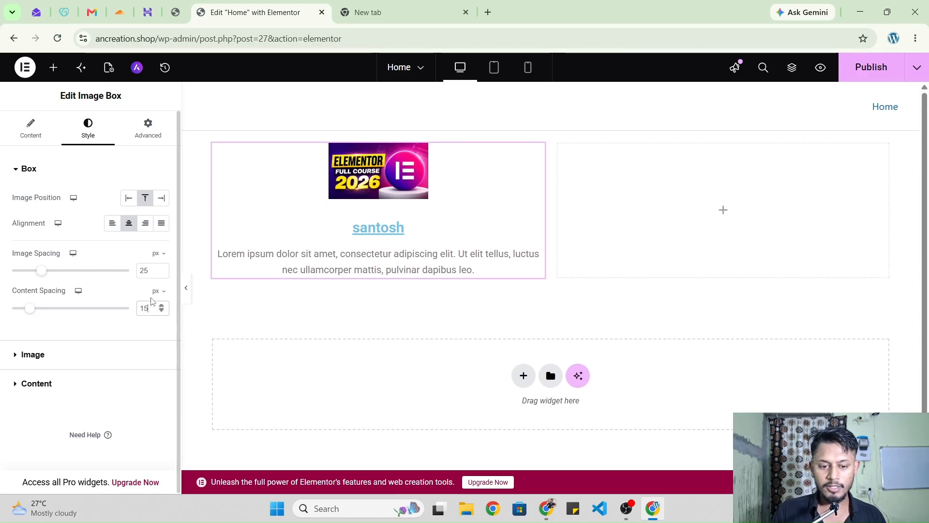
key(BackSpace)
key(BackSpace)
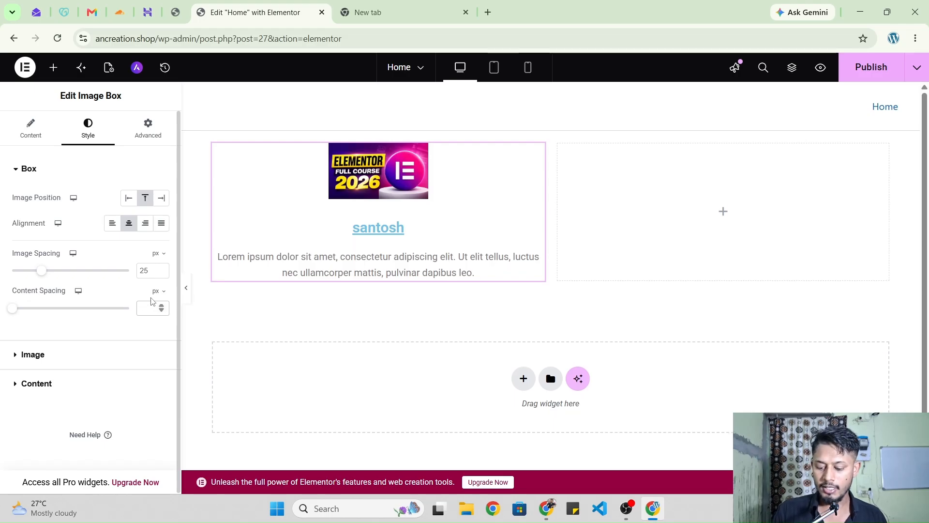
text(25)
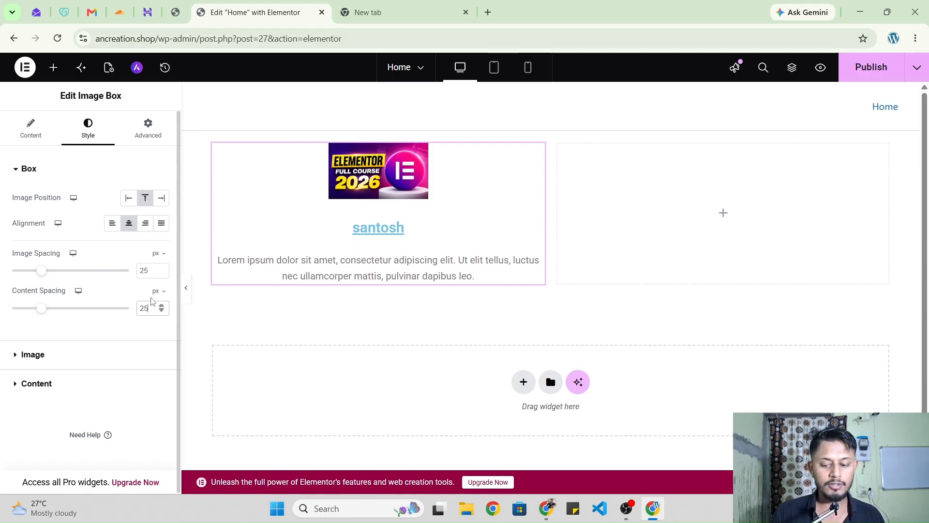
key(BackSpace)
key(BackSpace)
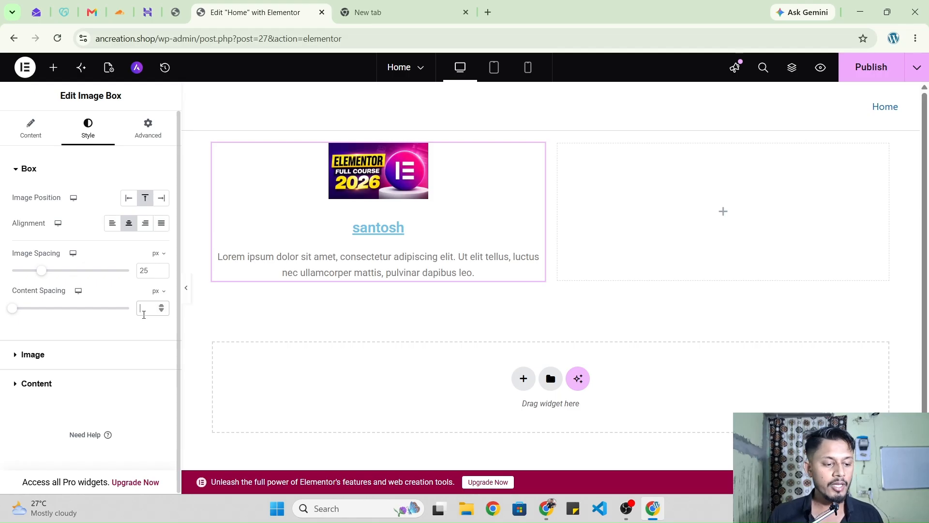
Step: Try an image width of 48% in the Image Box's image style settings and return the width to 30%
click(30, 169)
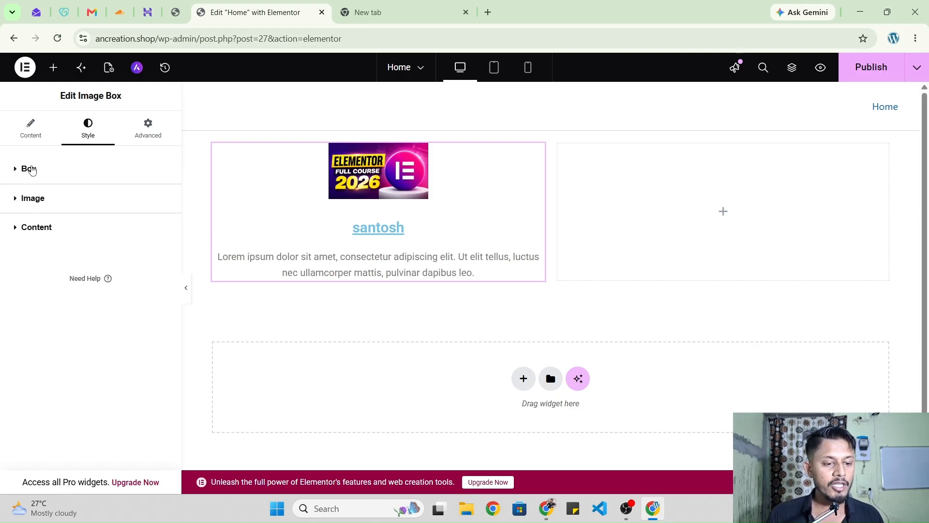
click(74, 207)
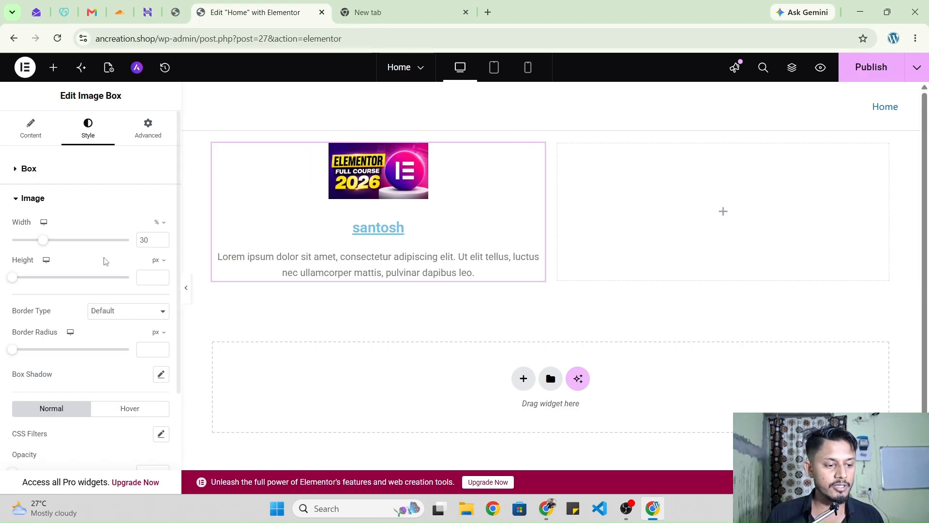
drag(46, 243, 64, 258)
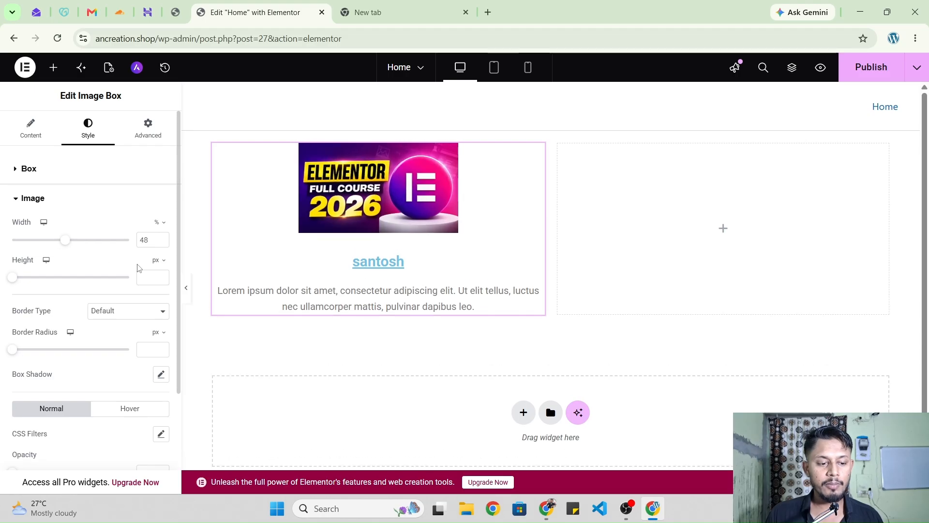
click(157, 243)
key(BackSpace)
key(BackSpace)
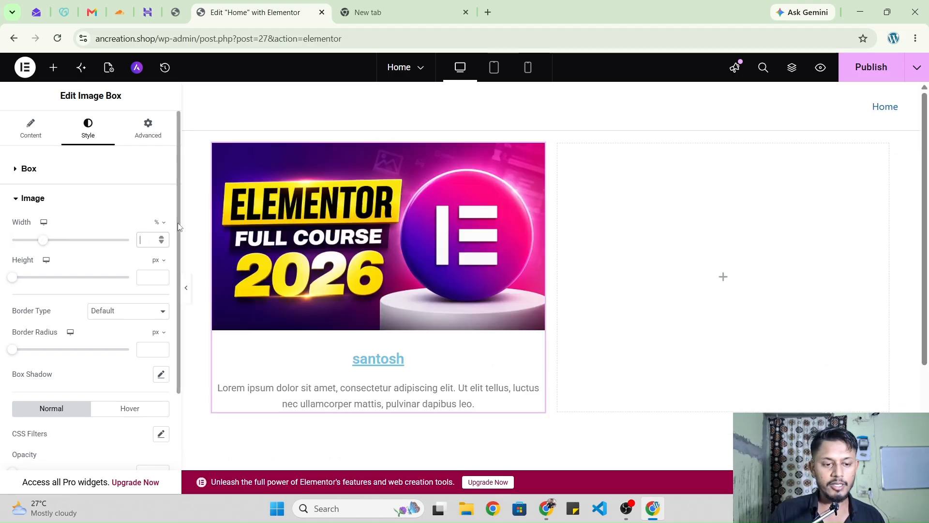
text(30)
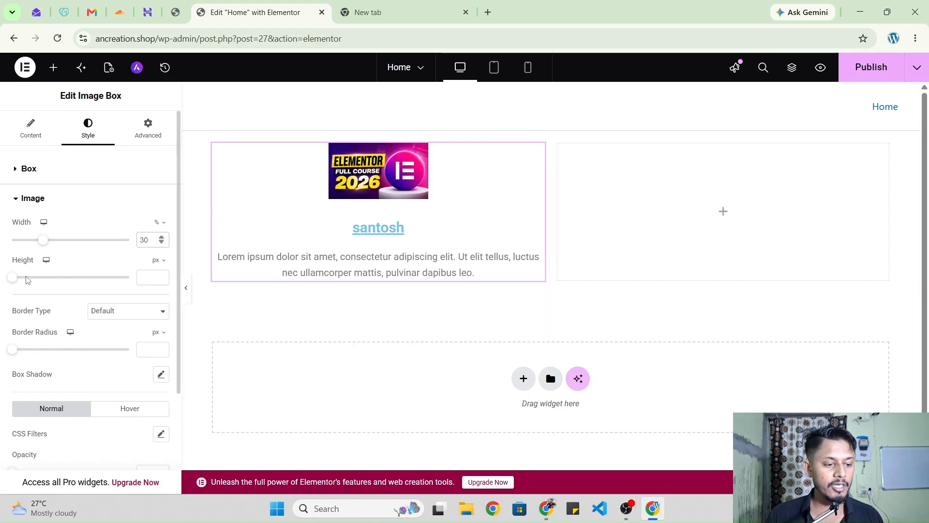
Step: Try an image height of 100 px for the Image Box and clear the height value
drag(12, 277, 191, 308)
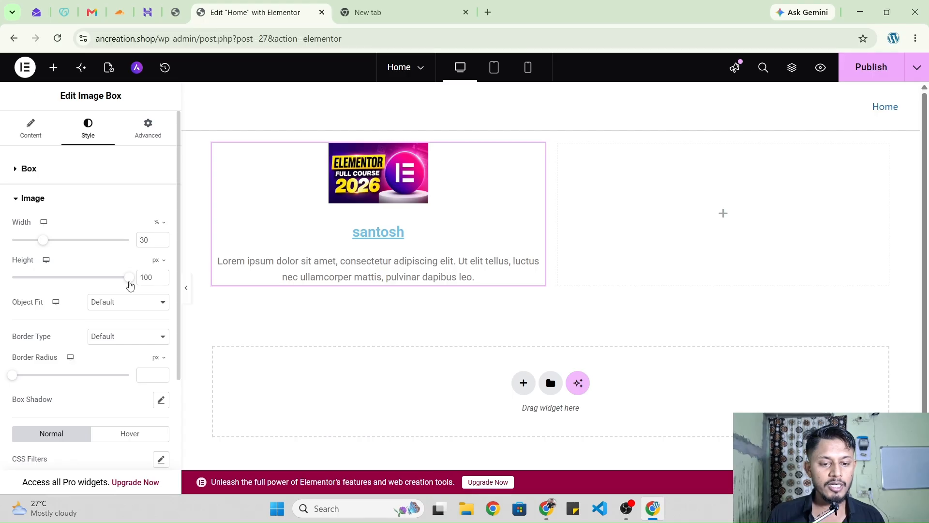
mouse_move(126, 283)
mouse_down()
mouse_move(45, 285)
mouse_move(139, 292)
mouse_up()
click(156, 278)
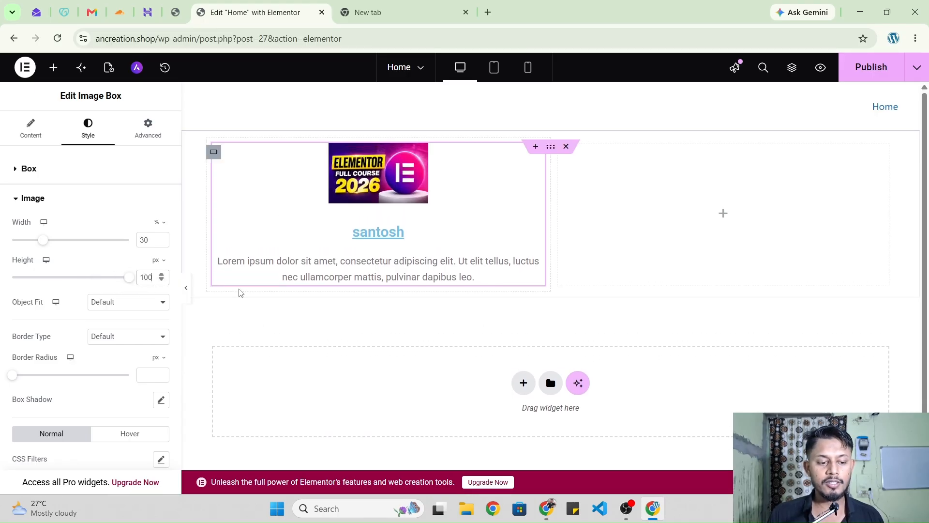
key(BackSpace)
key(BackSpace)
key(BackSpace)
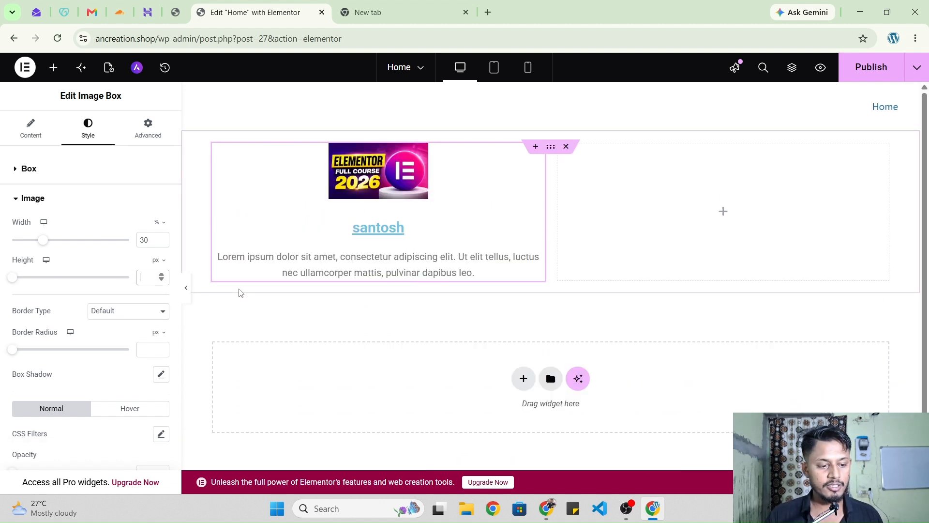
Step: Give the Image Box's image a Solid border with a width of 5 px on all sides and preview it without the editing panel
click(143, 315)
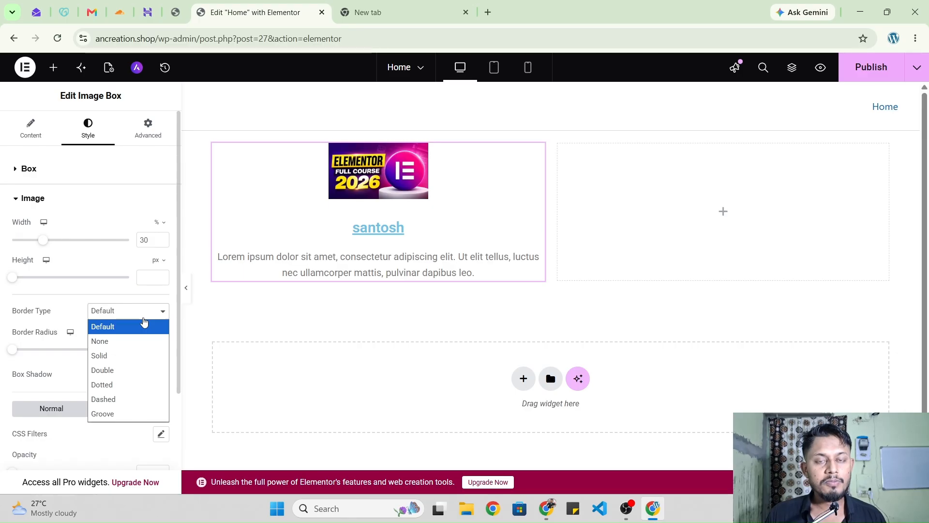
click(118, 355)
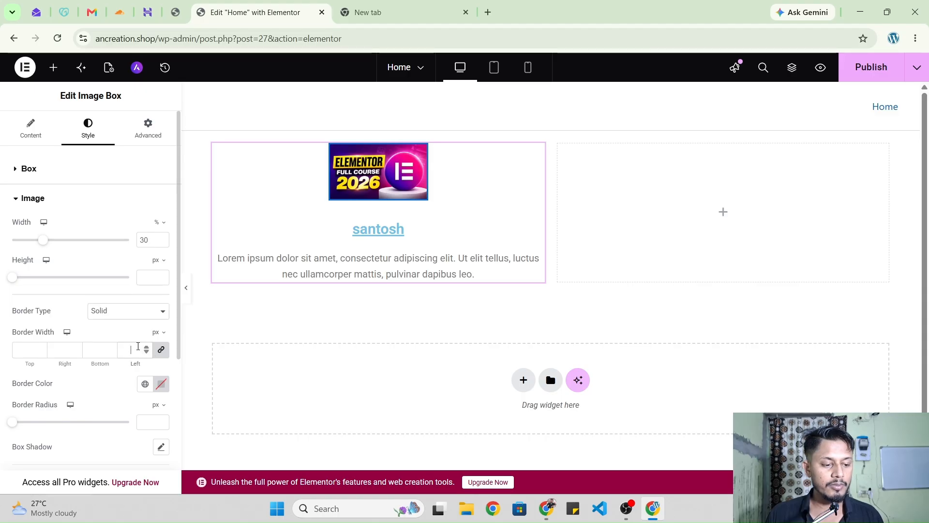
text(5)
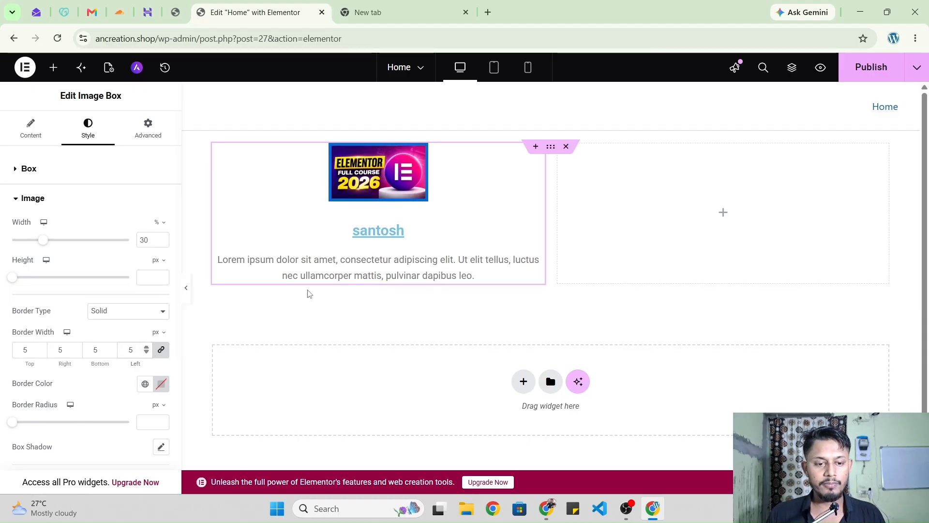
click(187, 291)
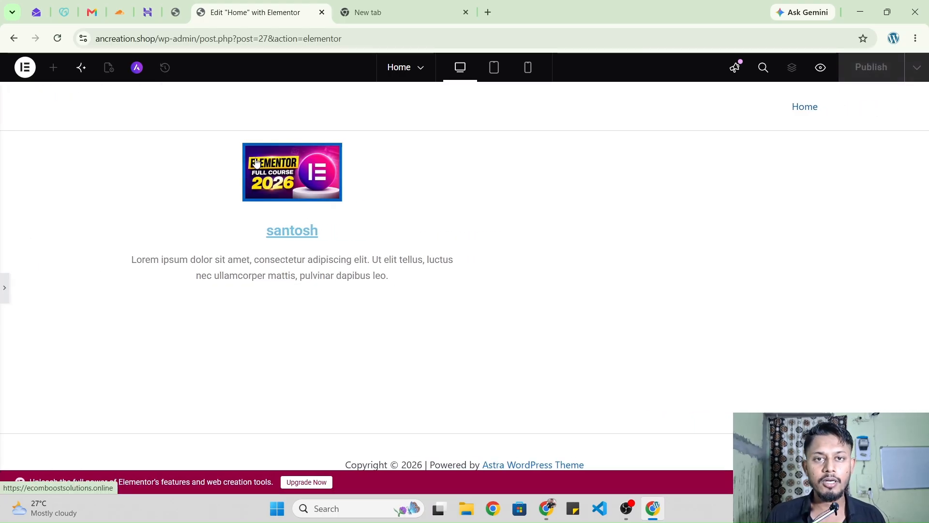
click(6, 290)
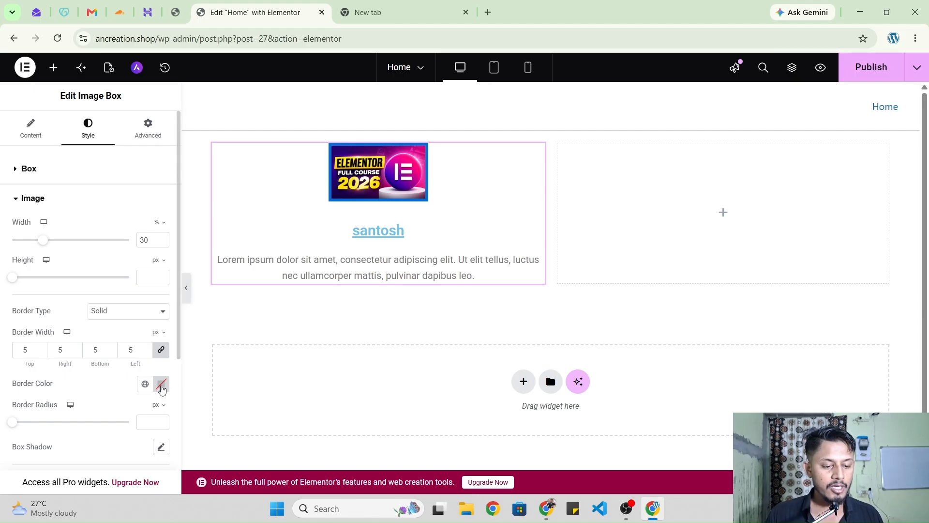
Step: Set the image's border color to red #FF0000 and preview the page without the editing panel
click(161, 385)
drag(161, 317, 247, 225)
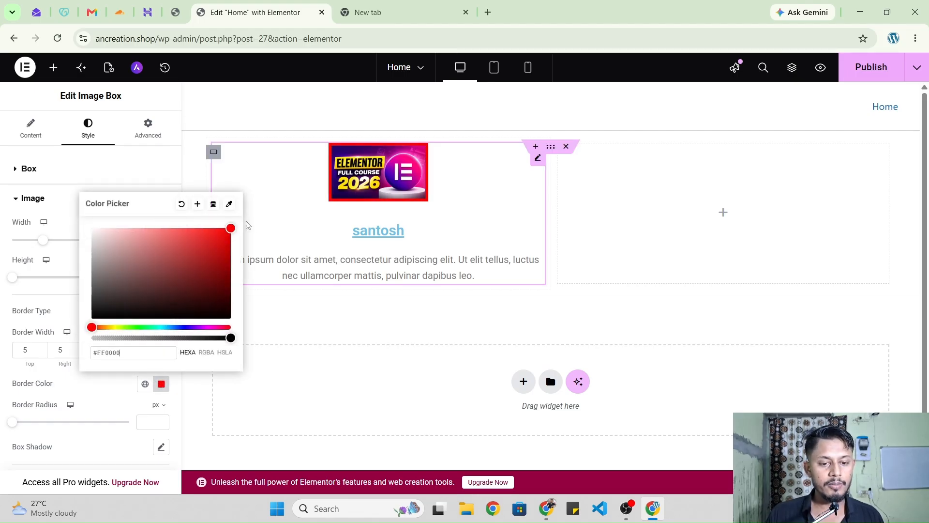
click(310, 327)
click(187, 290)
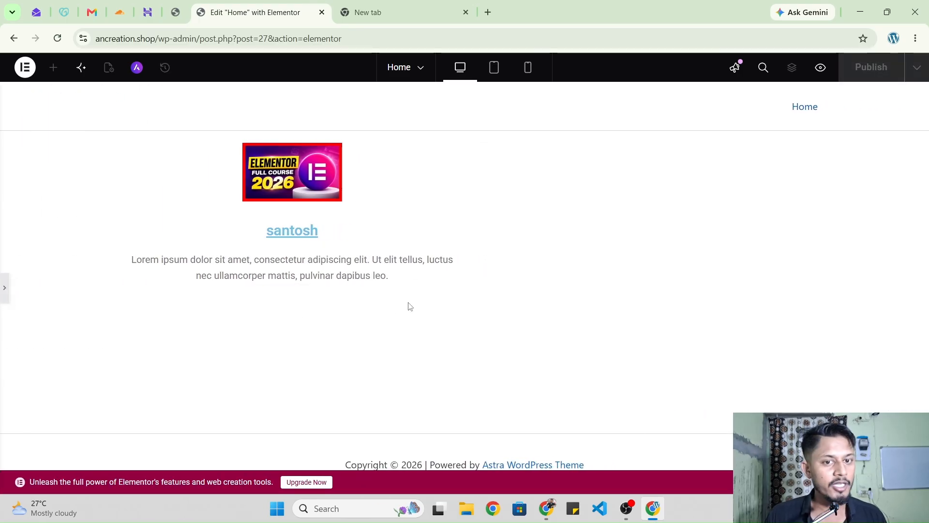
click(4, 288)
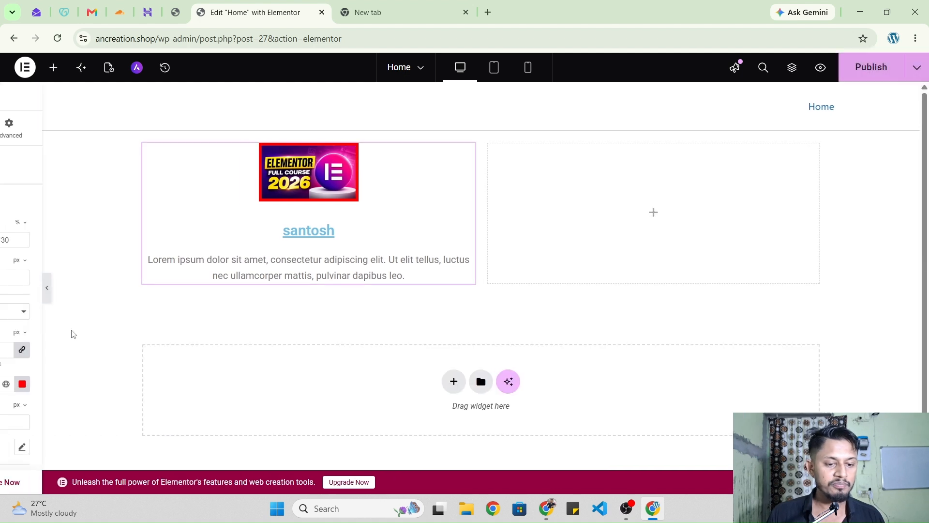
Step: Try border radii of 71 and 25 px on the image before setting the radius to 10 px
scroll(83, 337, down, 3)
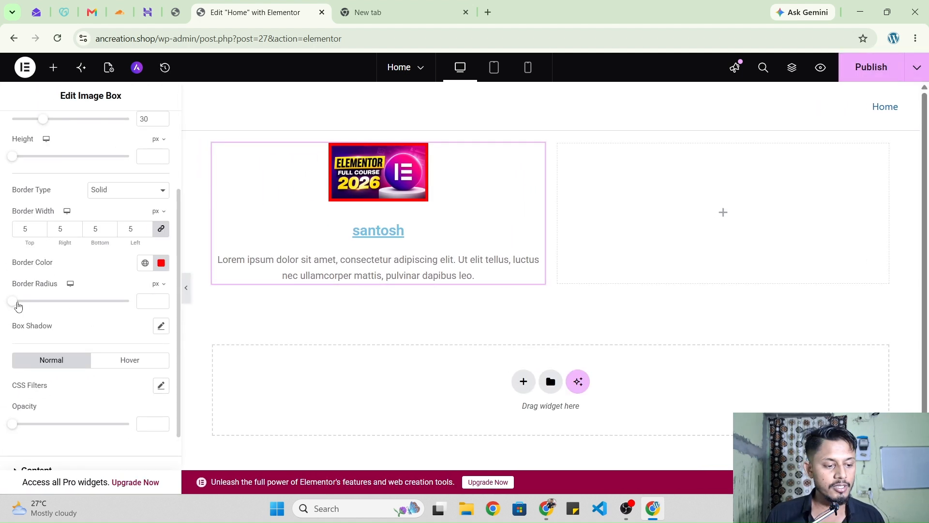
drag(15, 306, 99, 313)
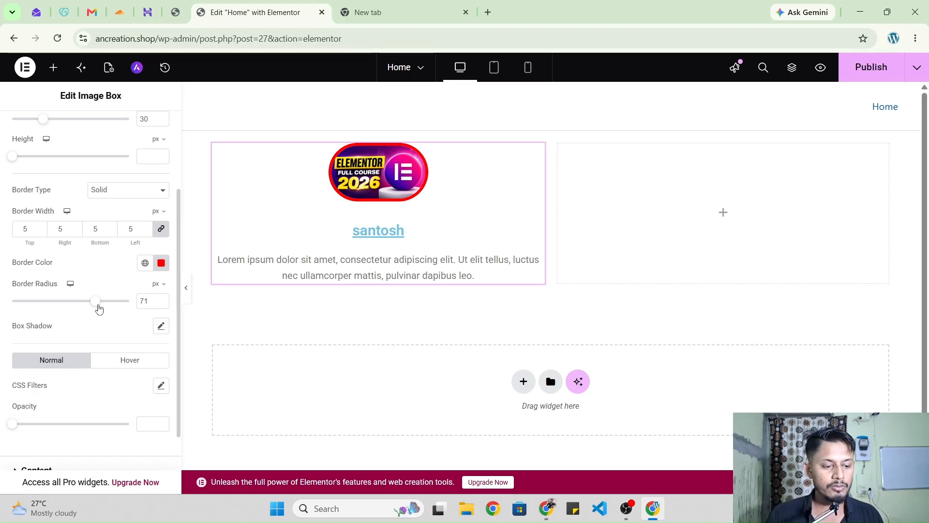
drag(97, 304, 9, 311)
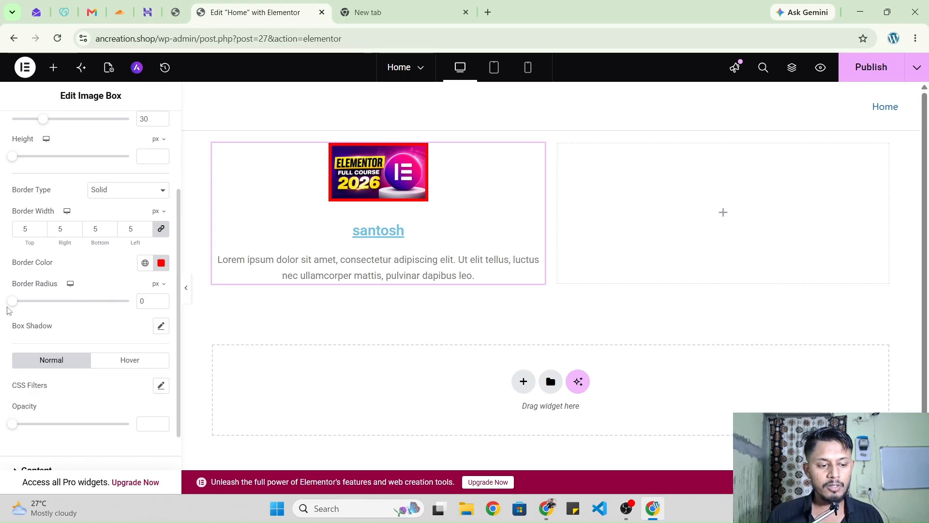
double_click(146, 302)
text(25)
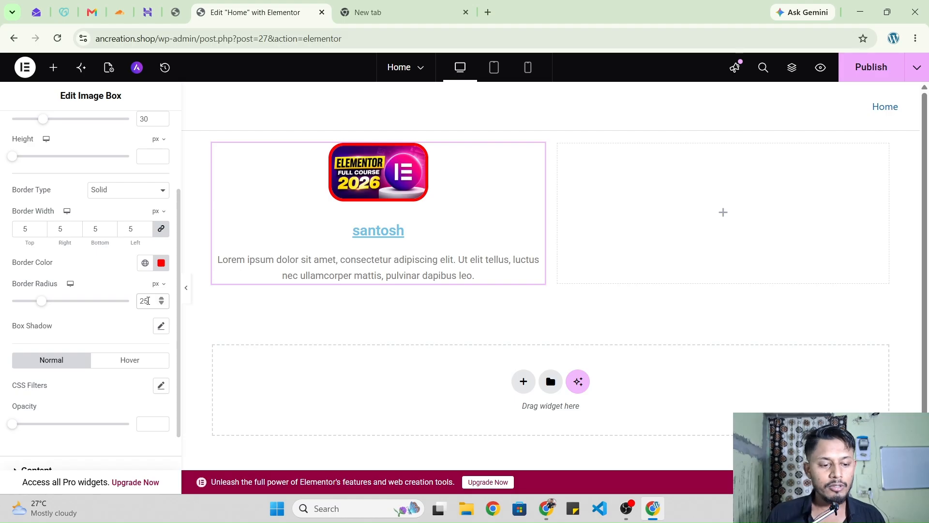
key(BackSpace)
key(BackSpace)
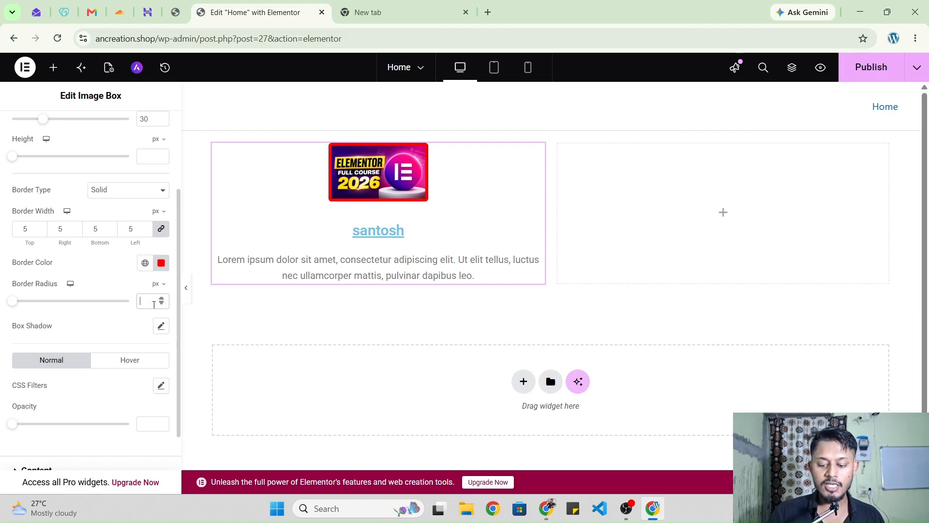
text(10)
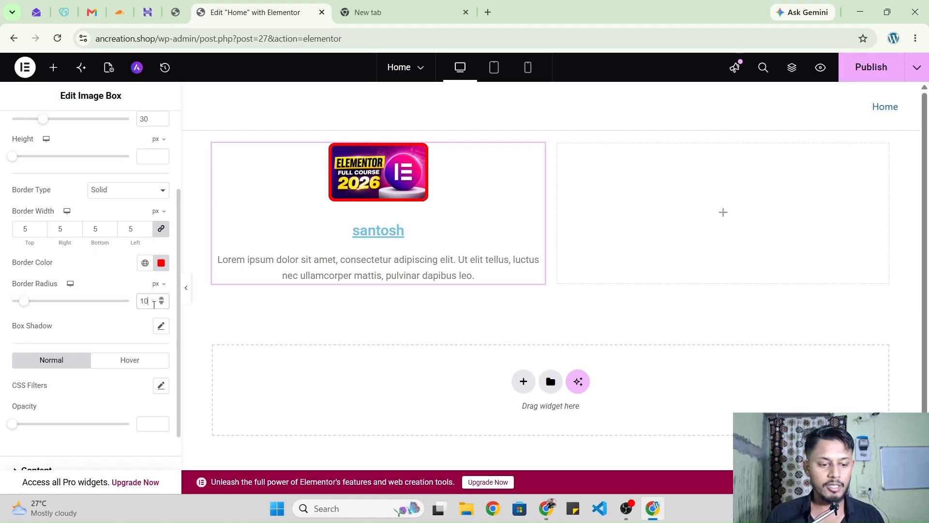
Step: Try a box shadow on the image with horizontal offset 68 and vertical offset 34, and reset it to default
scroll(96, 381, down, 2)
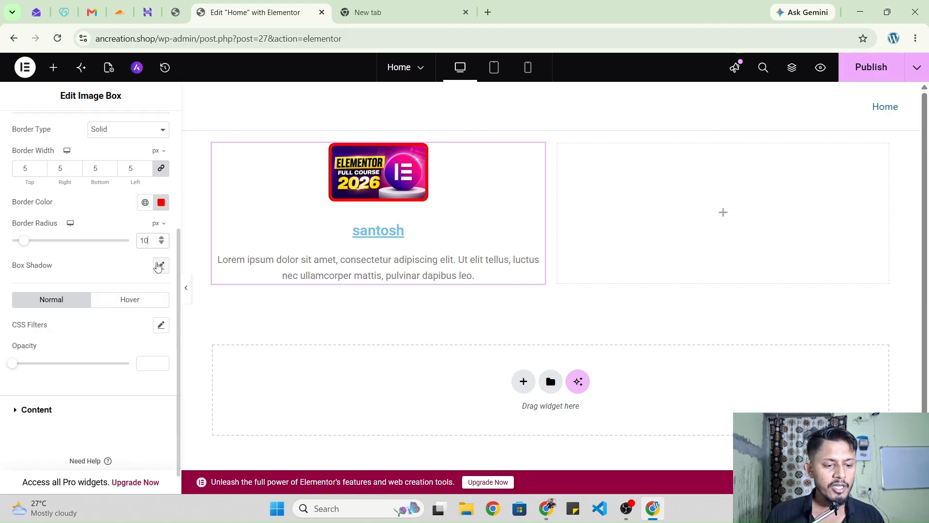
click(160, 266)
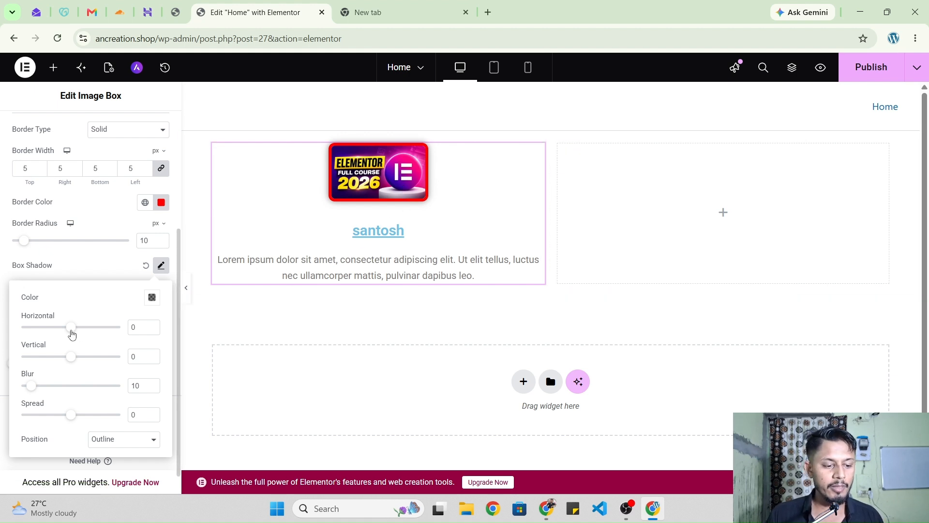
drag(72, 333, 105, 334)
drag(68, 359, 83, 359)
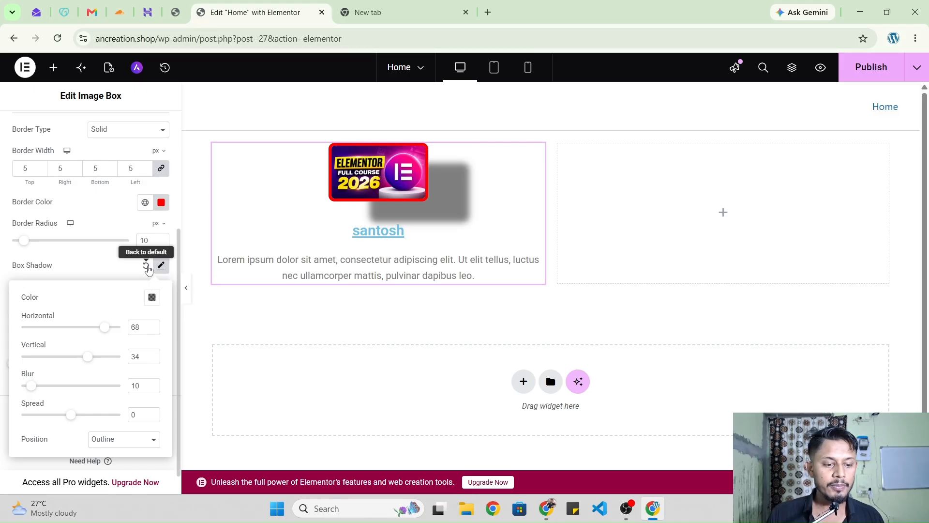
click(145, 265)
Step: Try opacities of 0.75 and 0 on the image before setting its normal opacity to 1
scroll(121, 310, down, 1)
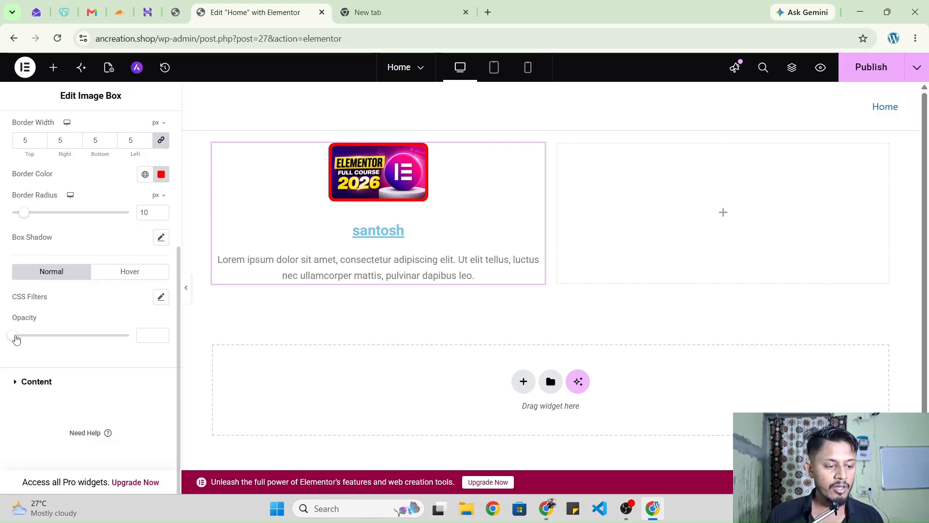
drag(17, 338, 106, 351)
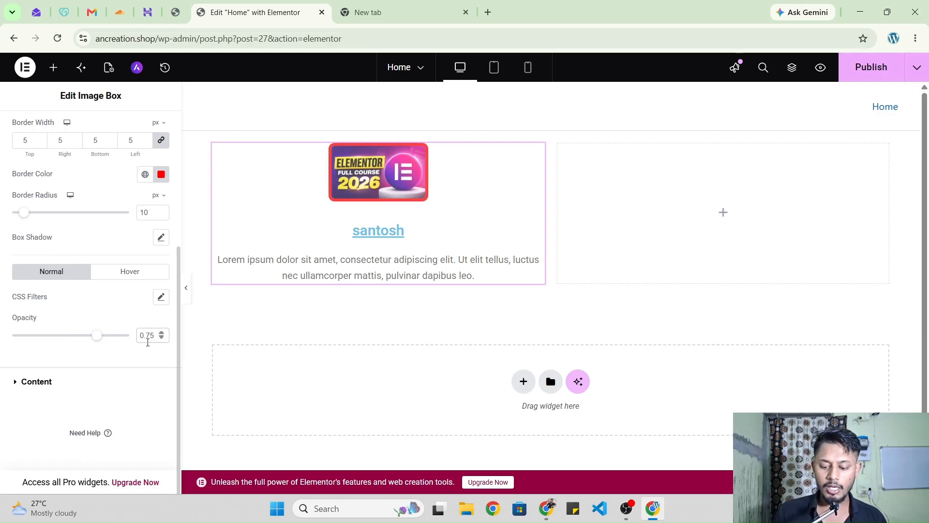
key(BackSpace)
key(BackSpace)
key(BackSpace)
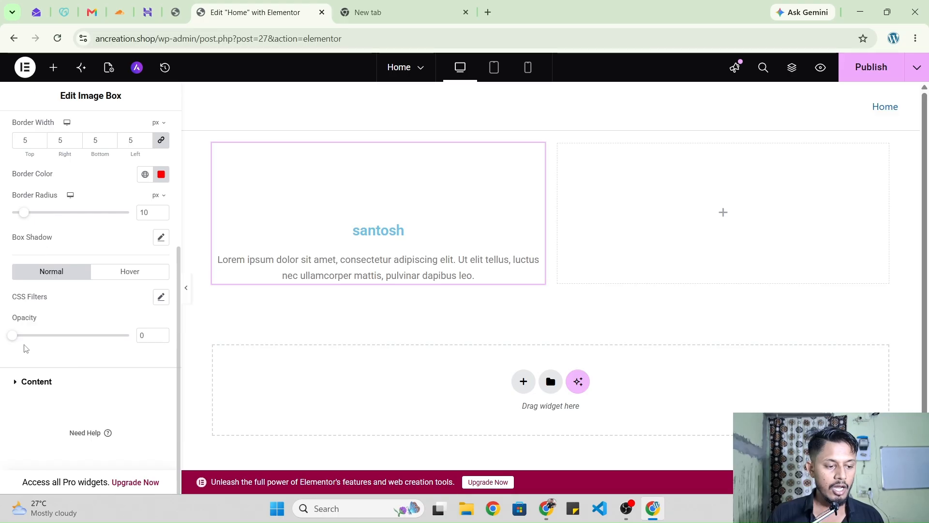
drag(16, 340, 205, 357)
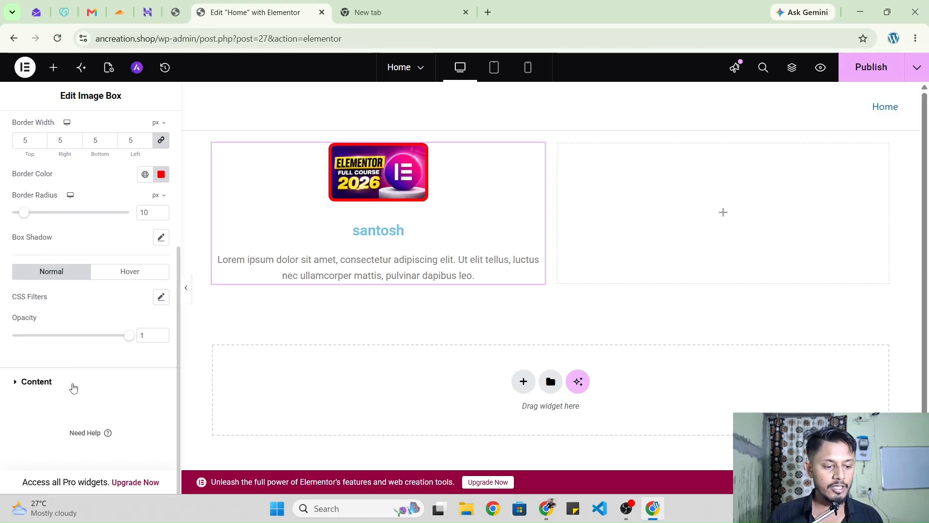
Step: Set the font family of the Image Box title to Poppins in the content typography settings
scroll(72, 348, up, 5)
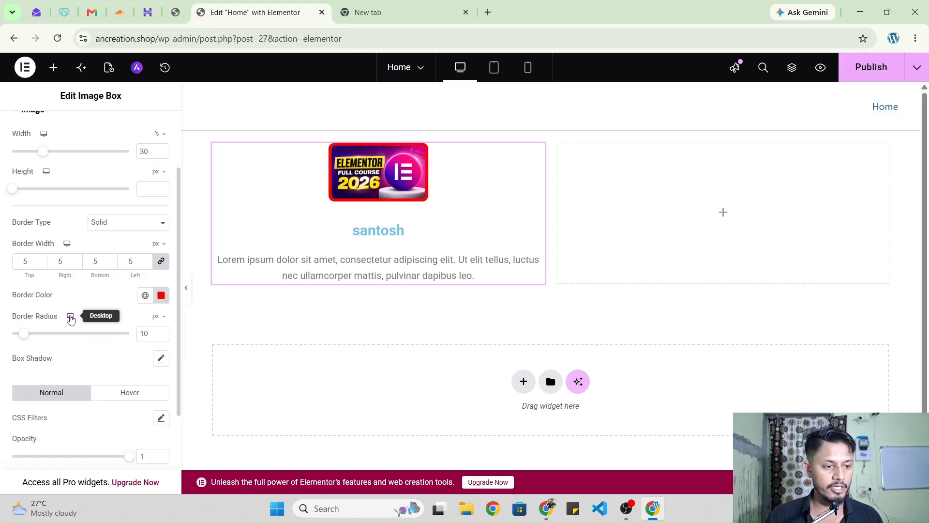
click(46, 203)
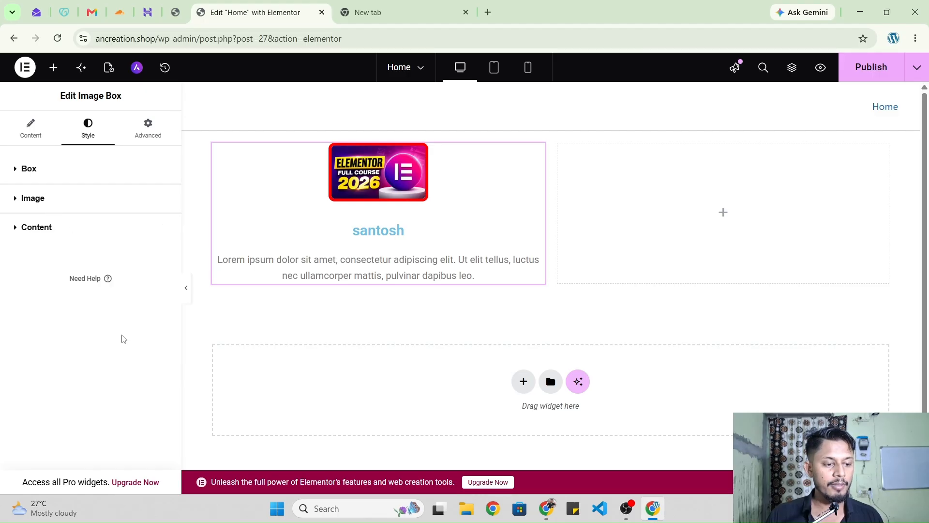
click(68, 236)
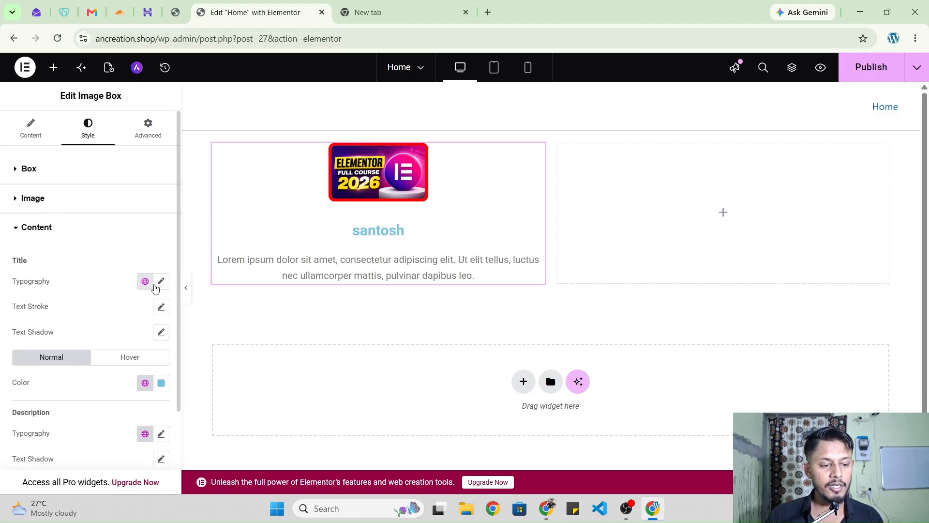
click(161, 282)
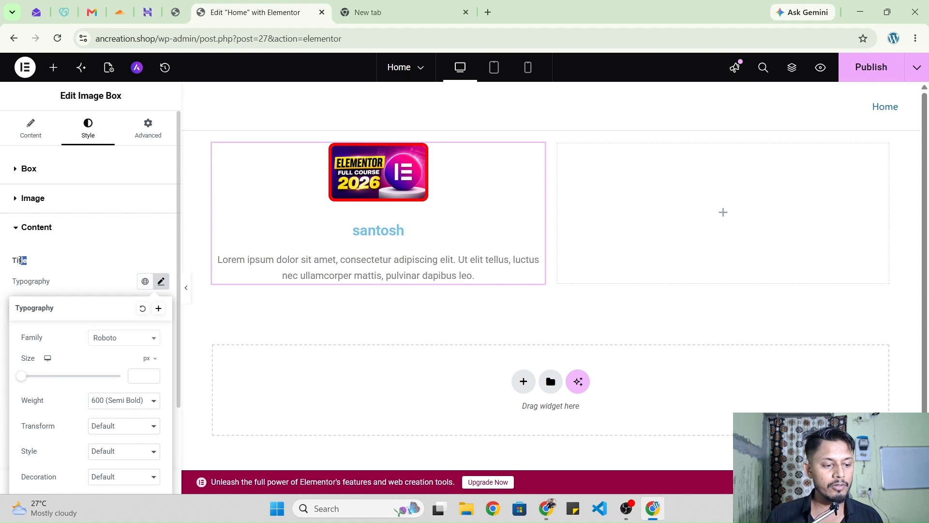
double_click(14, 261)
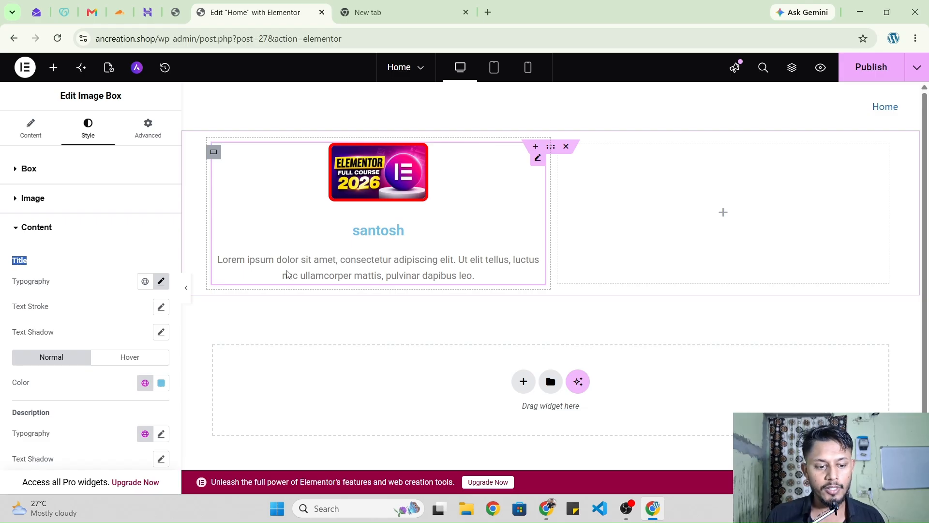
click(161, 282)
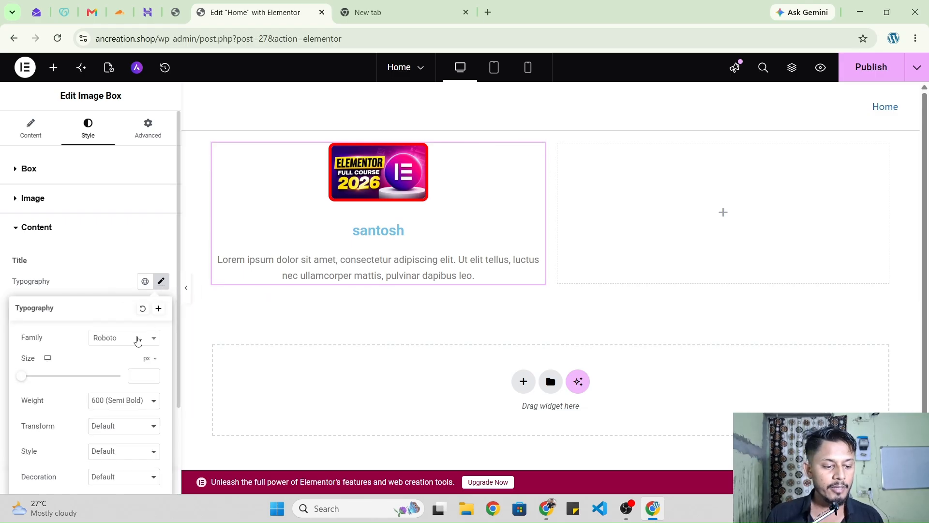
click(138, 340)
text(pop)
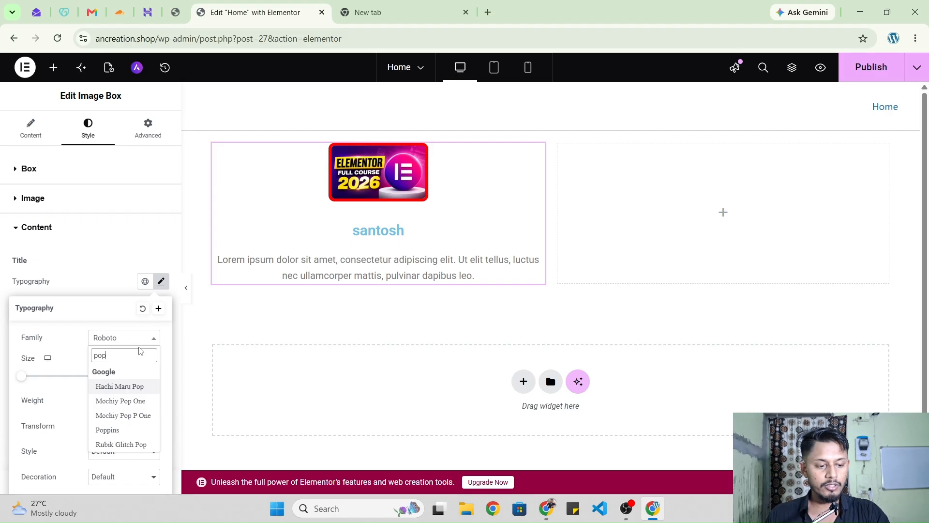
text(p)
click(122, 387)
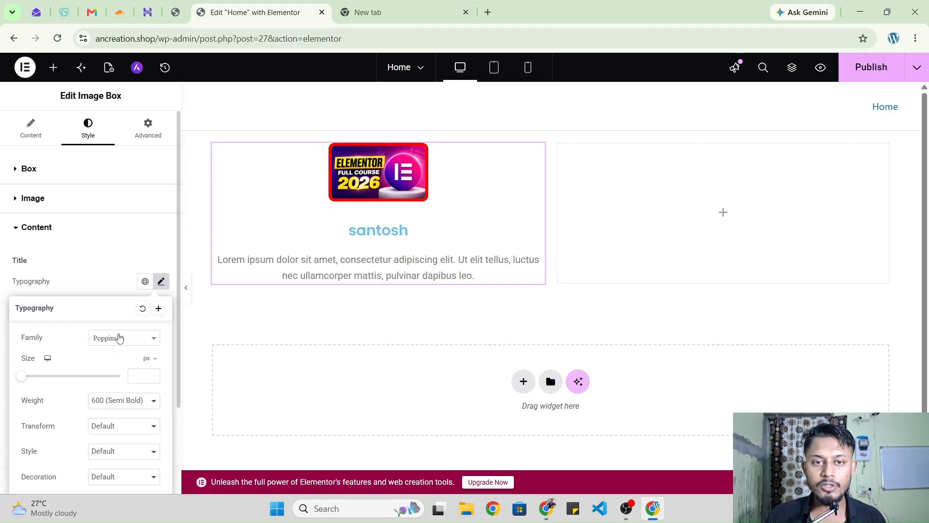
Step: Set the title's font size to 59 px and its weight to 900 (Black)
drag(21, 376, 51, 382)
scroll(81, 345, down, 1)
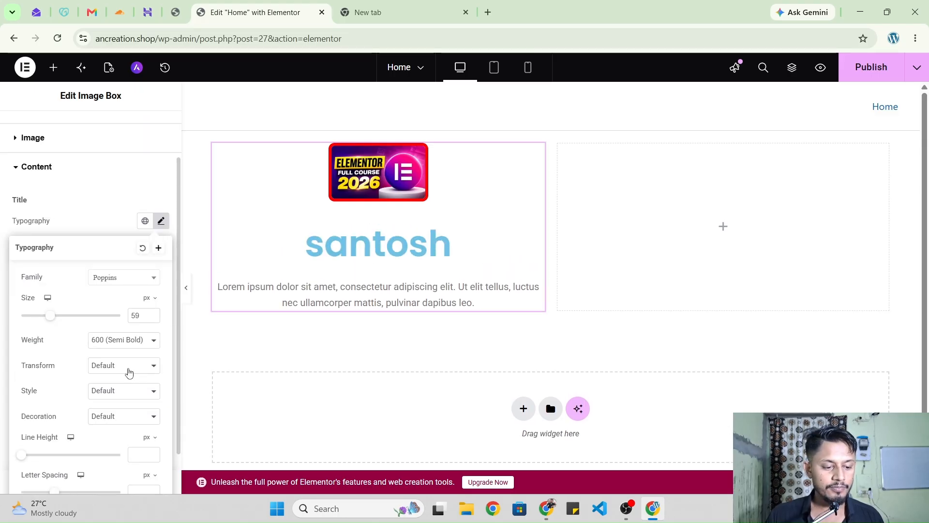
click(126, 341)
click(129, 283)
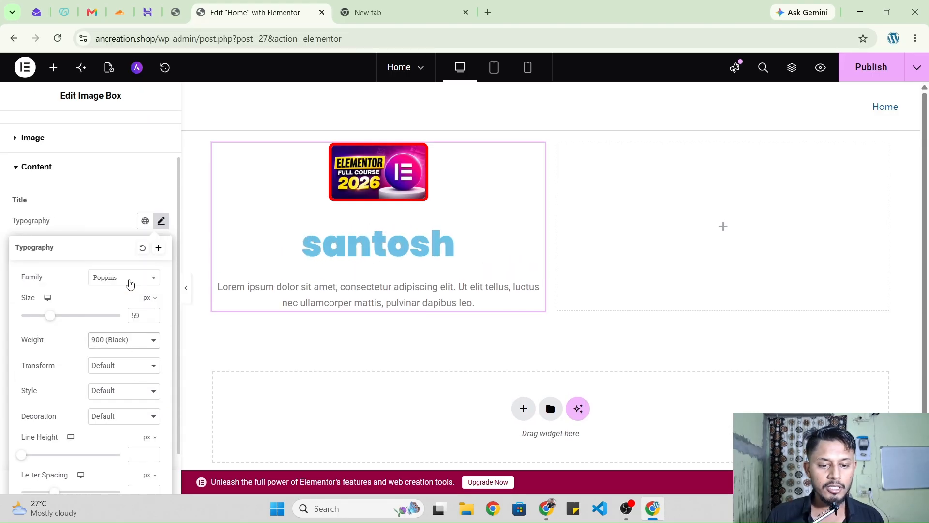
Step: Try Uppercase and Lowercase text transforms on the title before choosing Capitalize
click(112, 370)
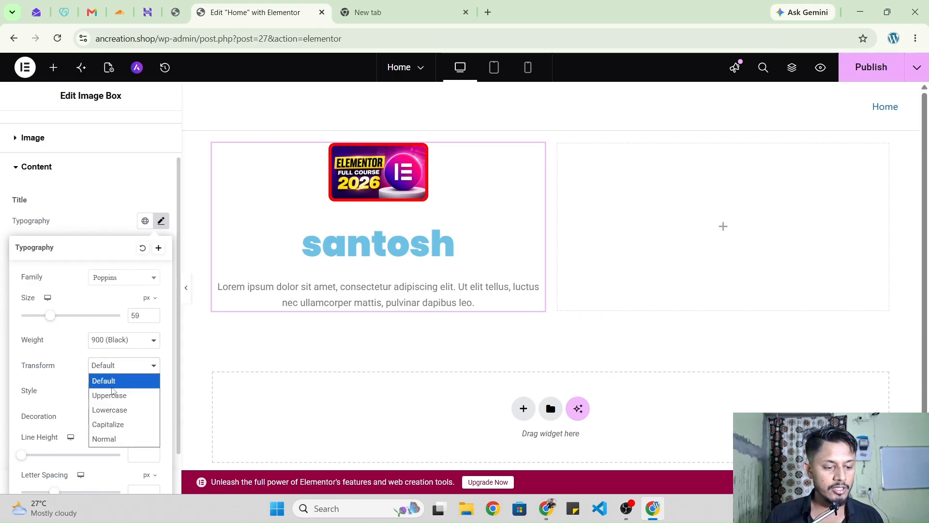
click(116, 397)
click(125, 371)
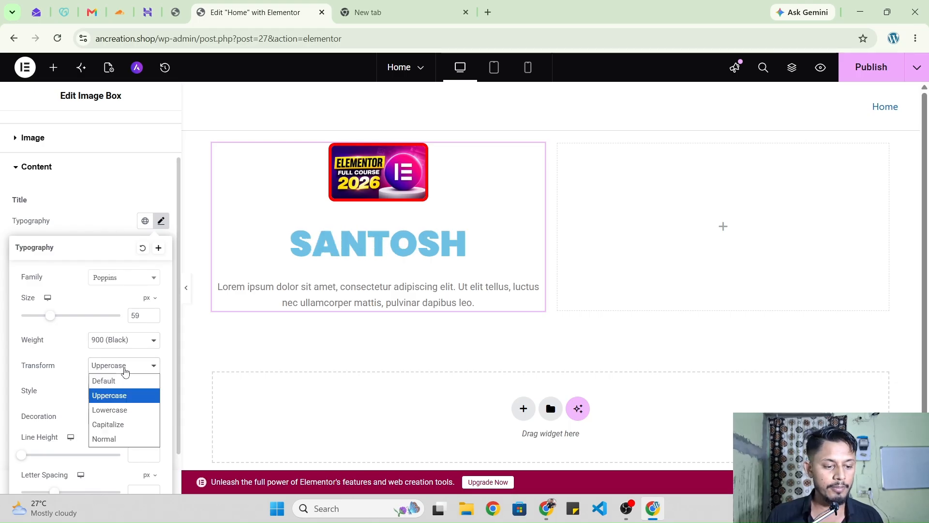
click(122, 409)
click(121, 372)
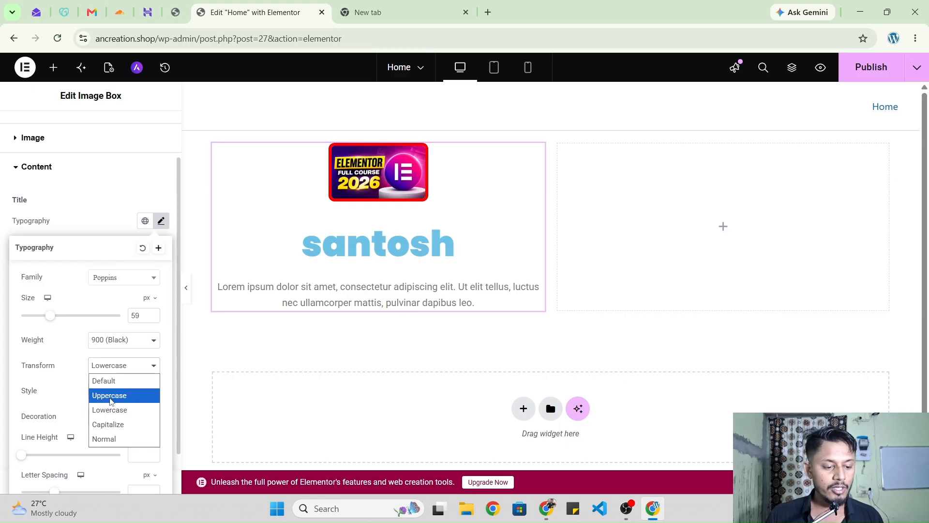
click(111, 420)
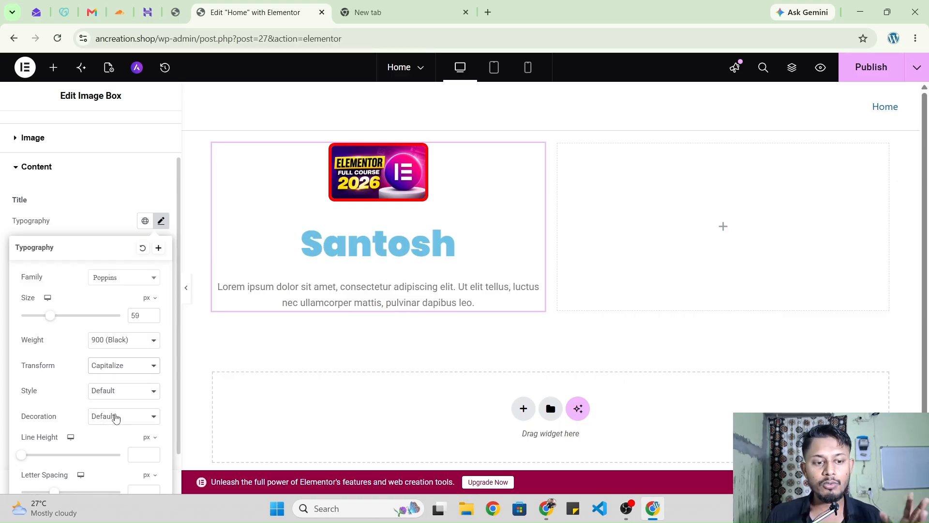
Step: Close the title's typography settings and set the title's normal color to near-black #040C0F
click(110, 213)
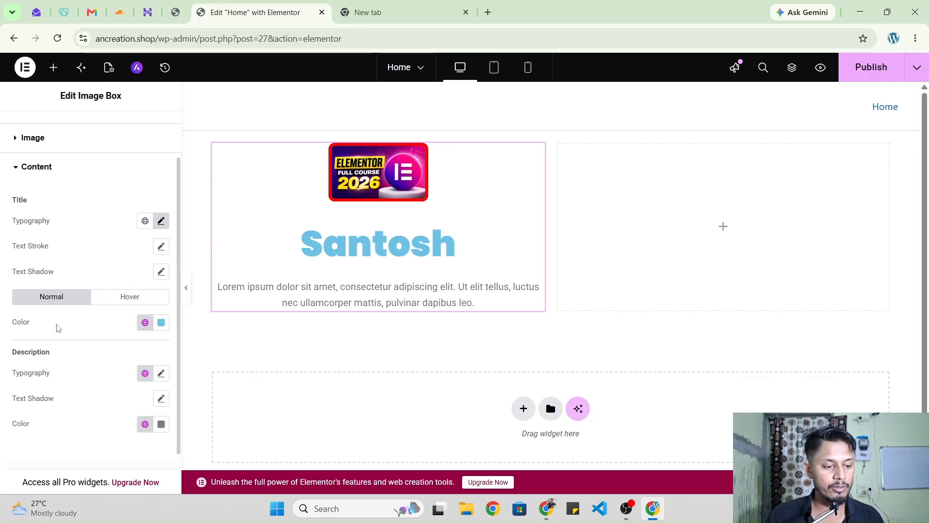
click(161, 324)
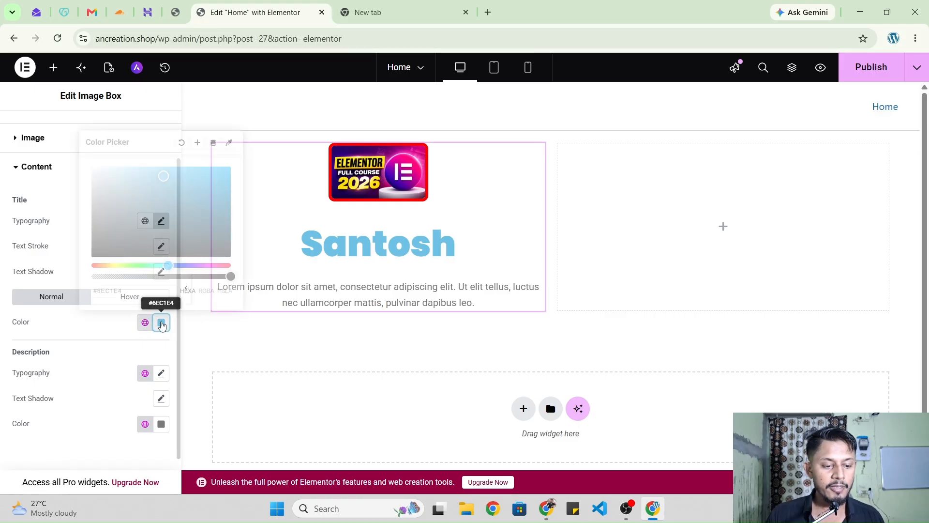
drag(165, 177, 197, 252)
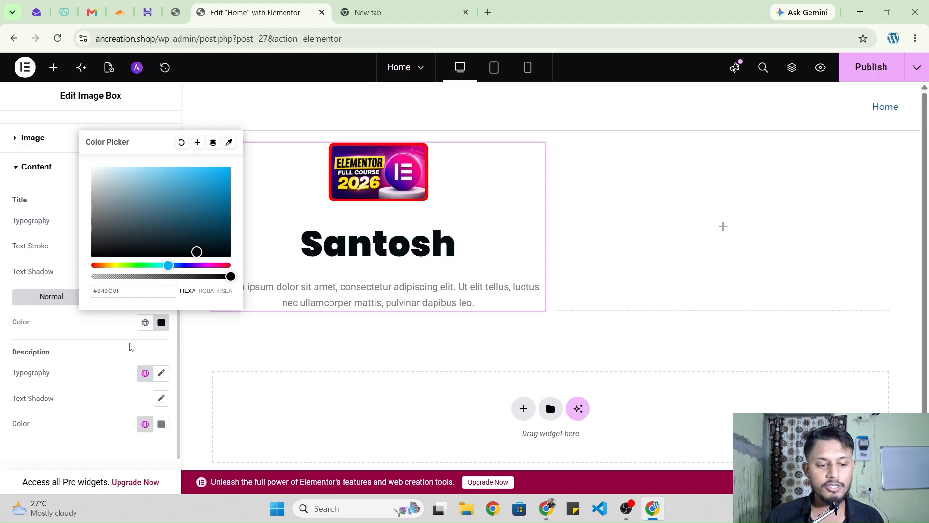
Step: Review the typography options available for the Image Box description, including family, size, weight and spacing
drag(116, 365, 21, 355)
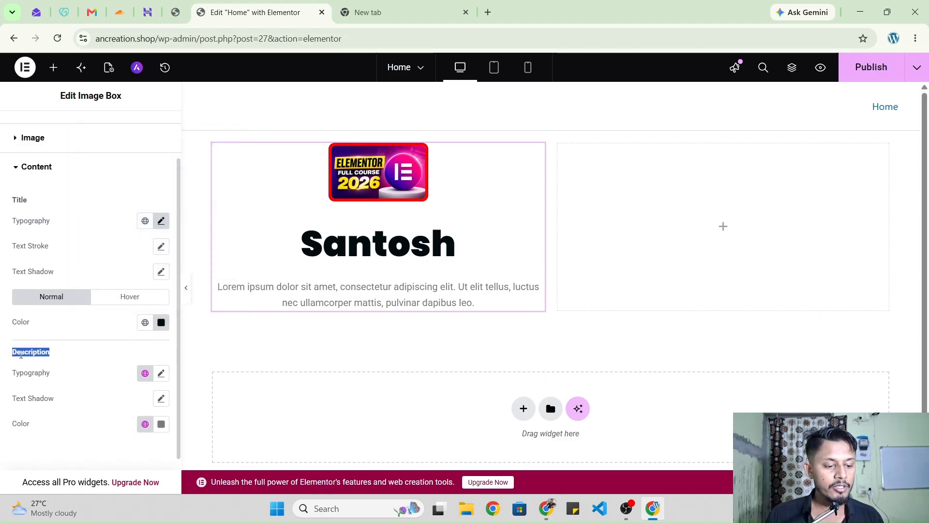
click(162, 374)
scroll(138, 367, down, 4)
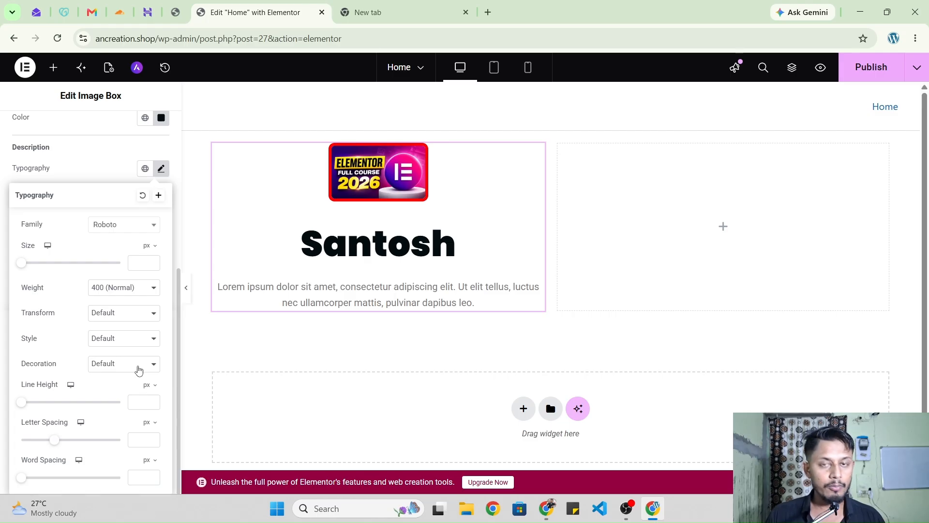
click(107, 186)
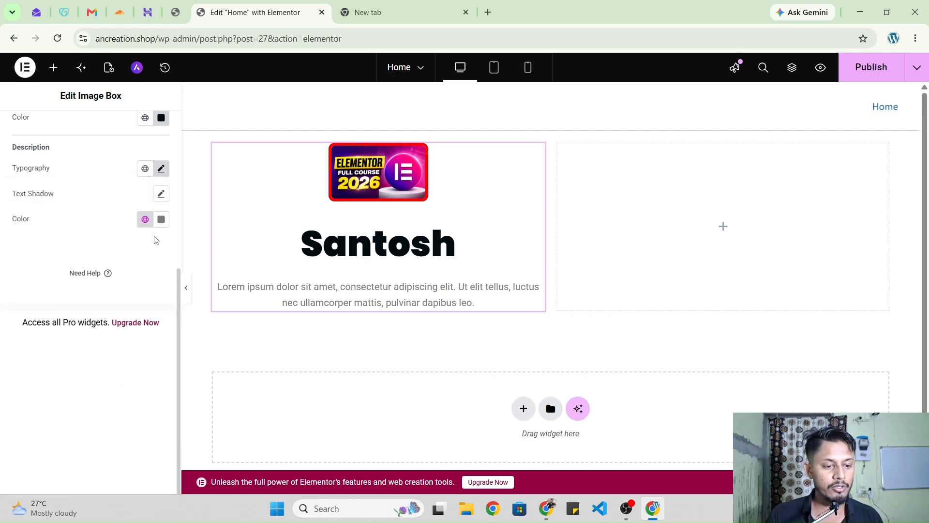
Step: Set the color of the Image Box description text to bright red
click(161, 220)
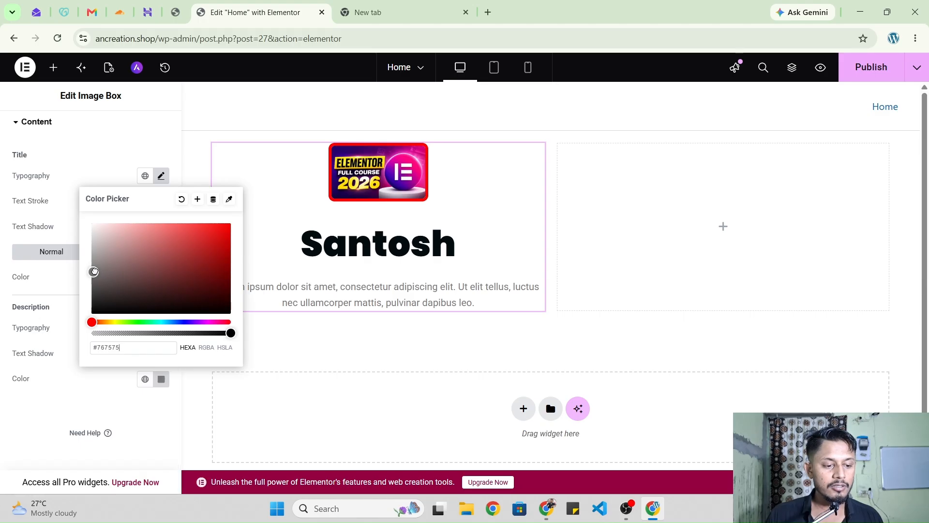
drag(94, 271, 230, 224)
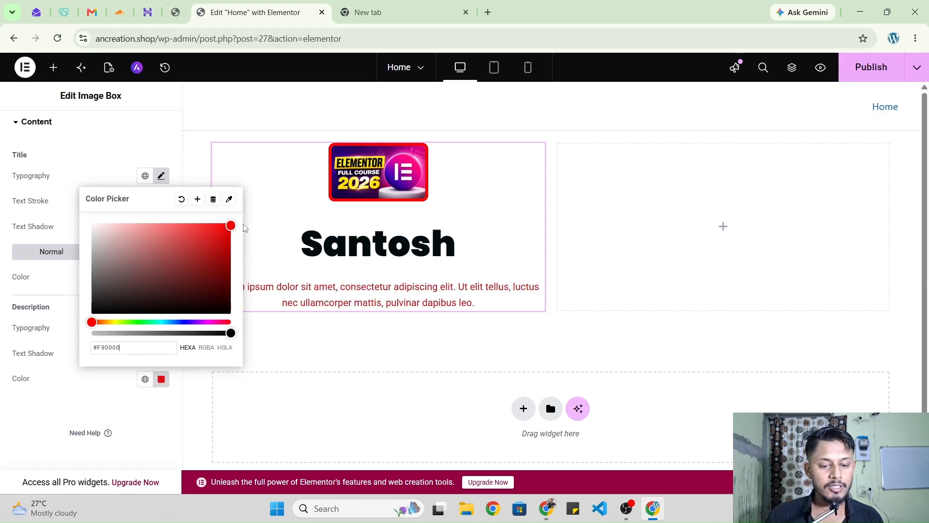
click(318, 345)
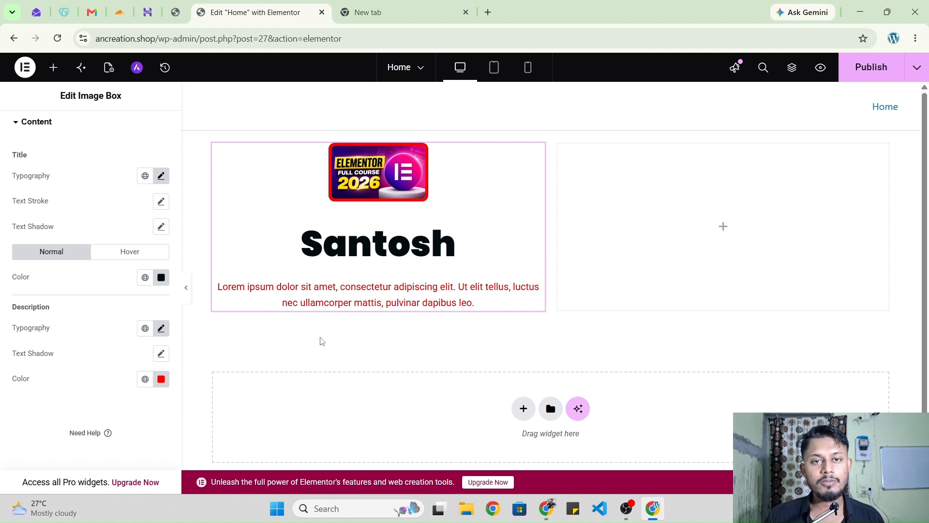
Step: Collapse the Content style section and open the Image Box widget's Advanced layout settings
scroll(64, 245, up, 2)
click(57, 226)
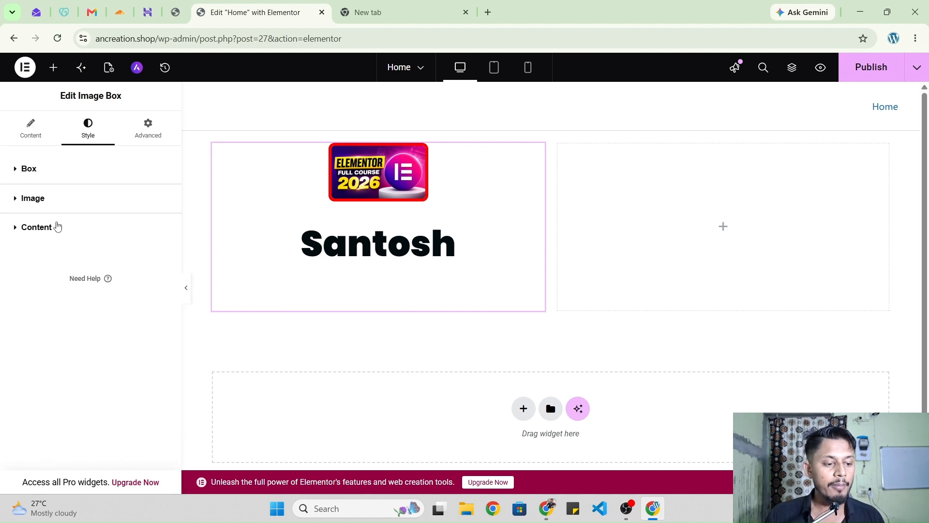
click(145, 138)
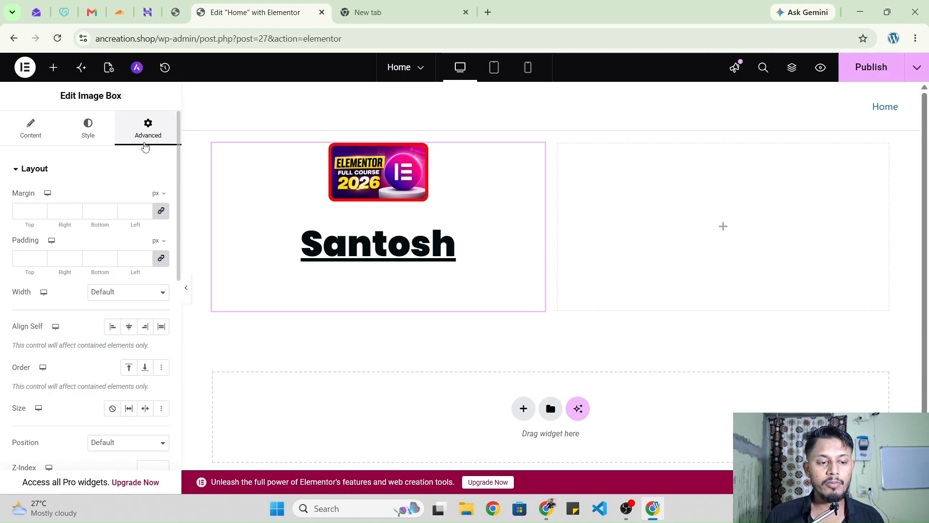